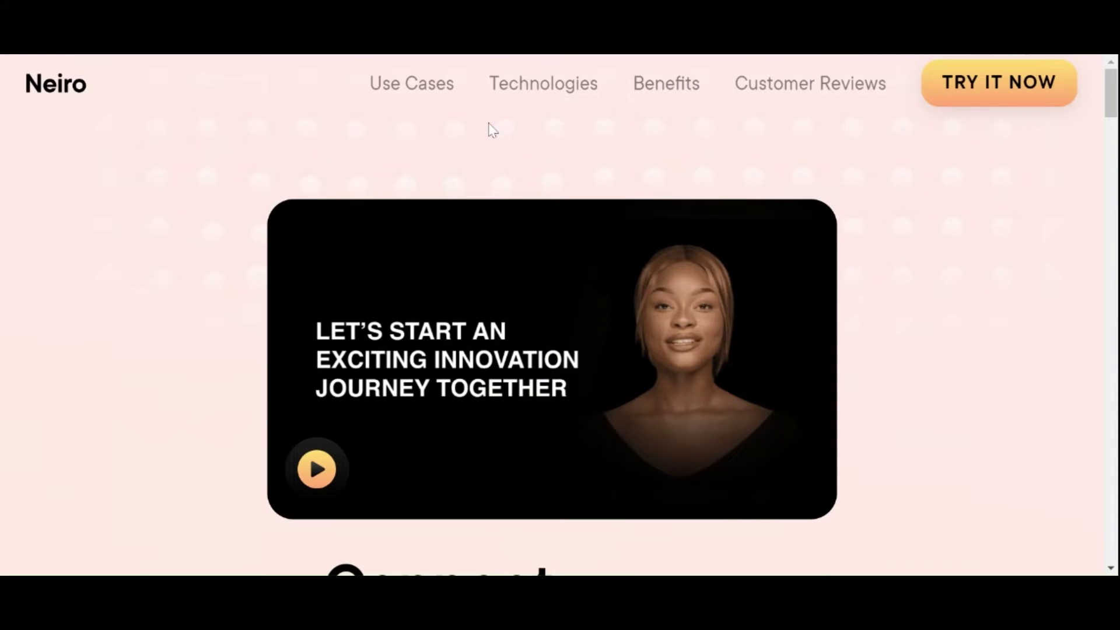
Browse the Neiro landing page and launch the free AI video generator workspace
scroll(493, 129, "down", 10)
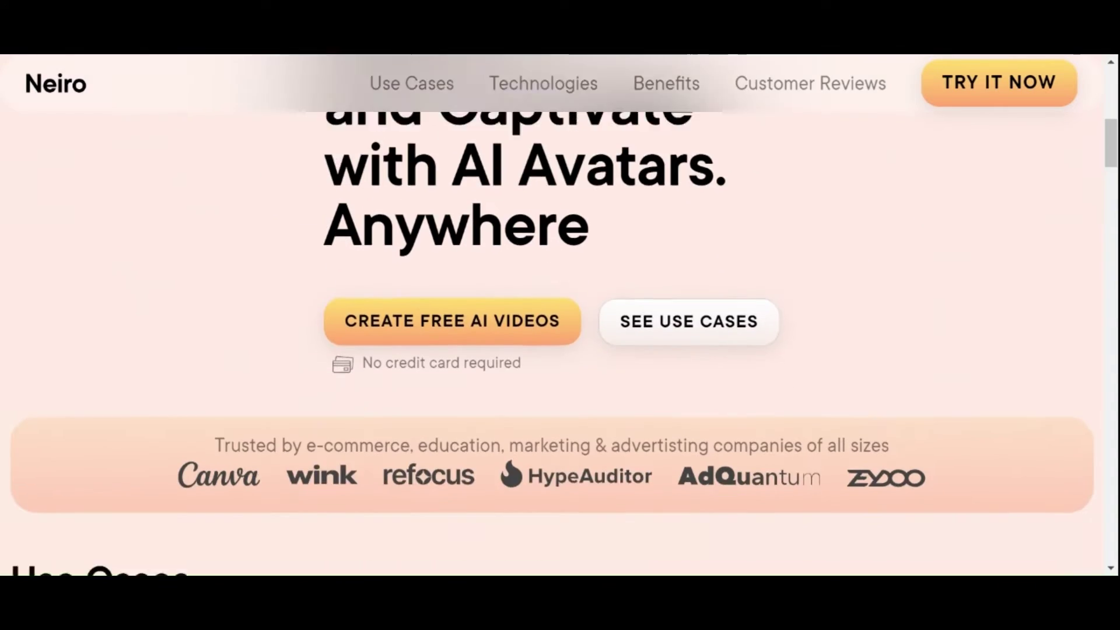
scroll(493, 143, "down", 15)
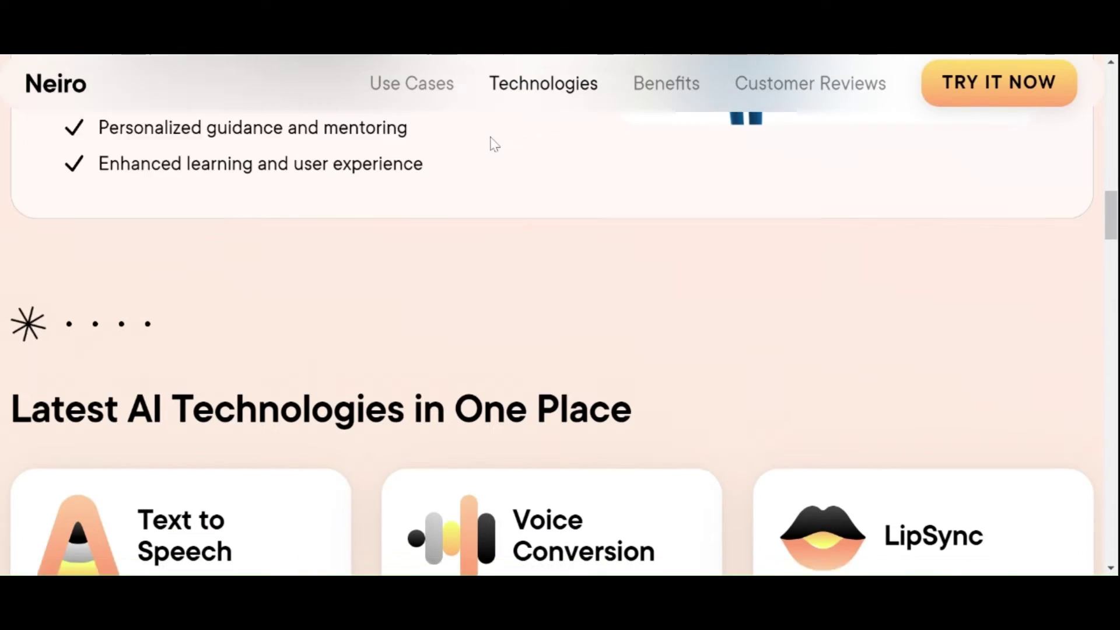
scroll(491, 137, "down", 10)
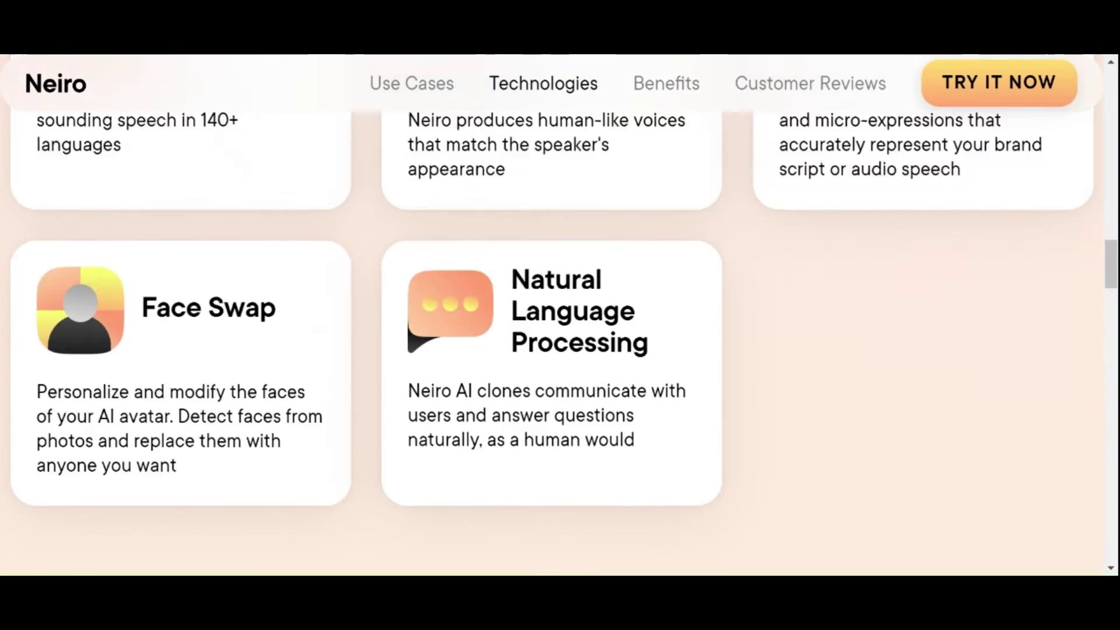
scroll(552, 315, "up", 20)
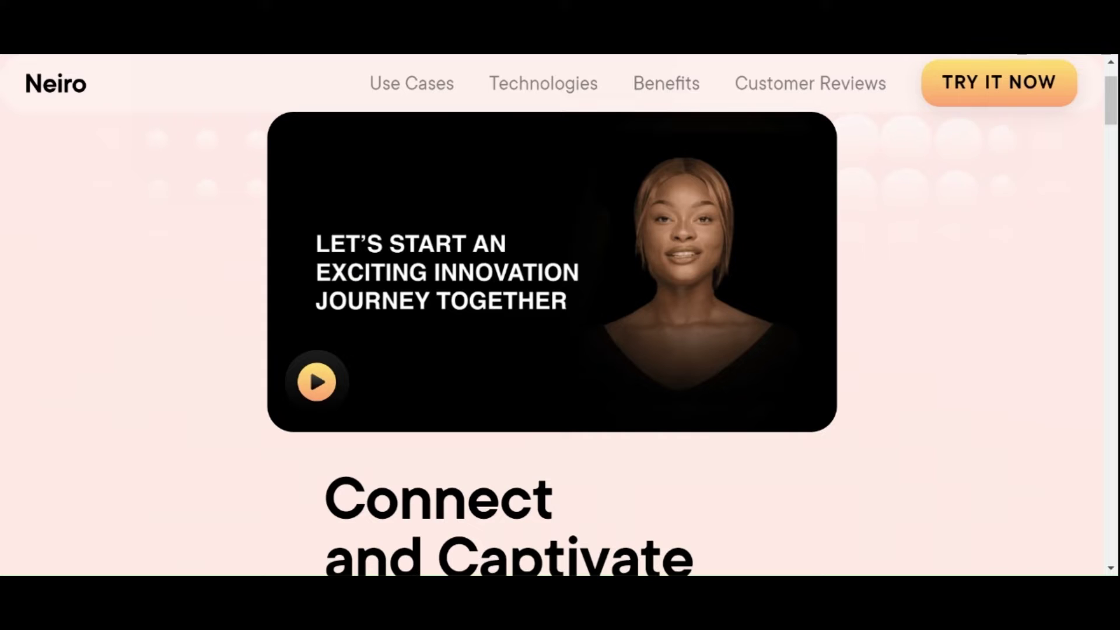
scroll(492, 145, "down", 3)
scroll(491, 145, "down", 4)
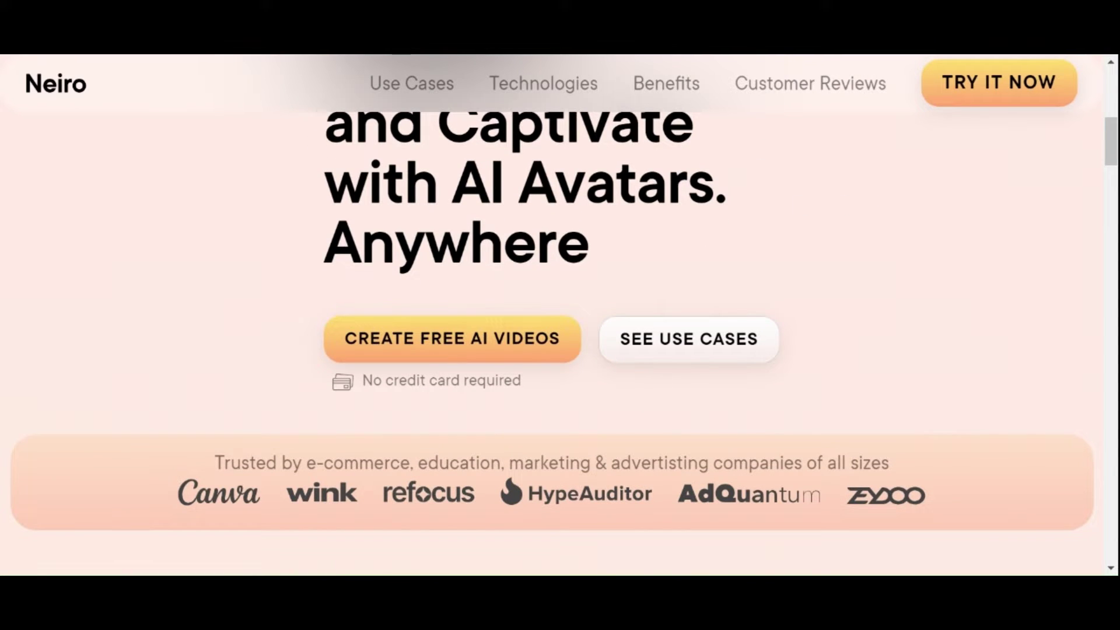
left_click(428, 340)
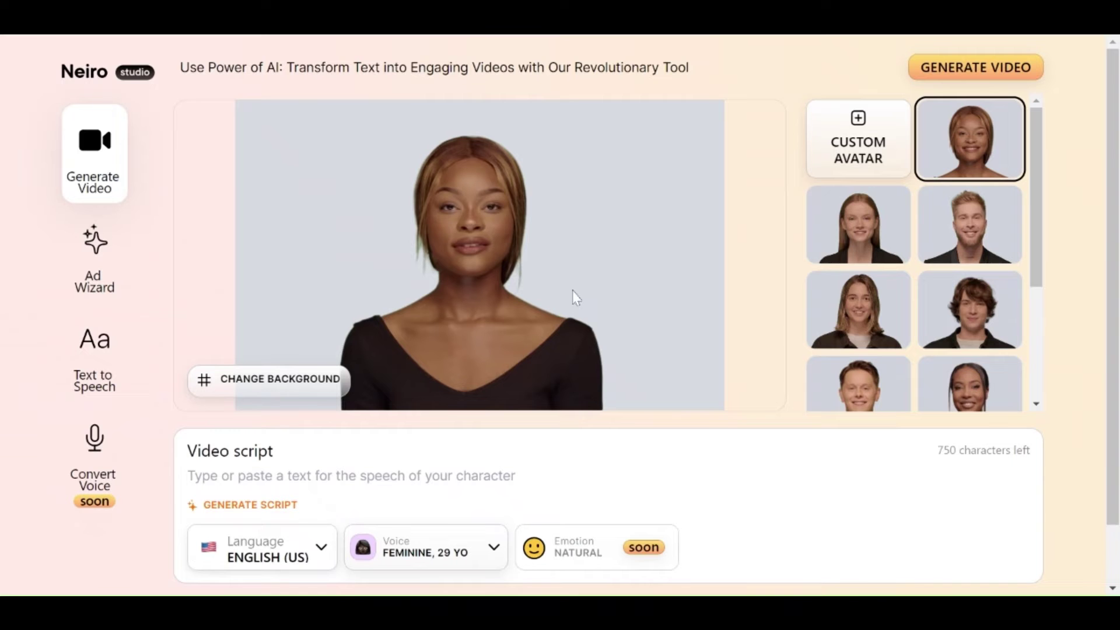
In Text to Speech, keep English (US) and paste the FitBot Ai introduction script
left_click(89, 410)
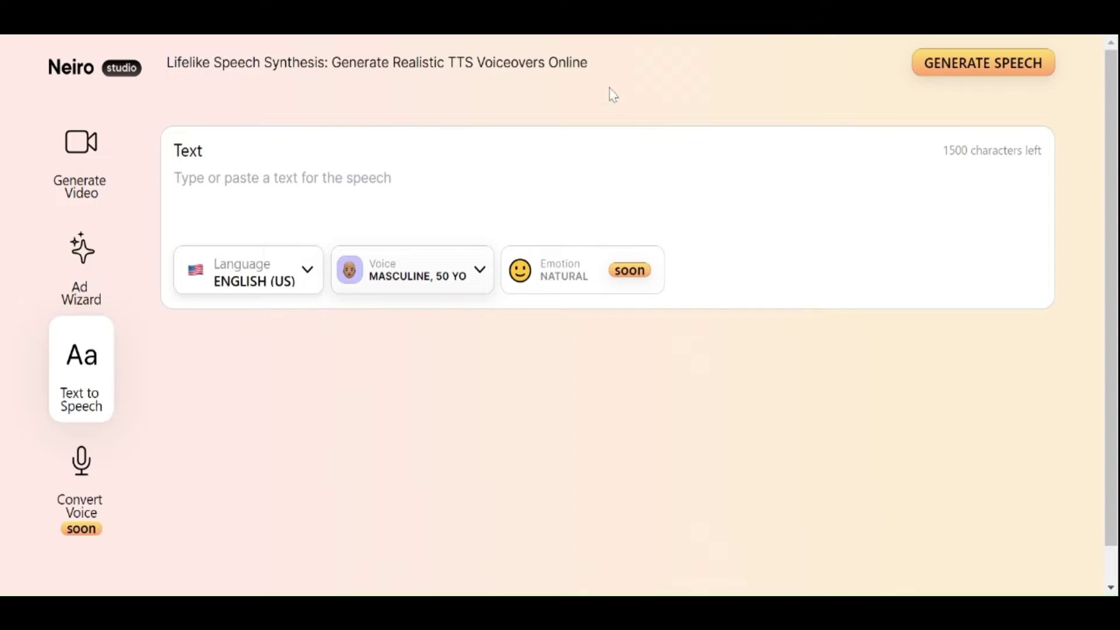
left_click(304, 273)
left_click(304, 274)
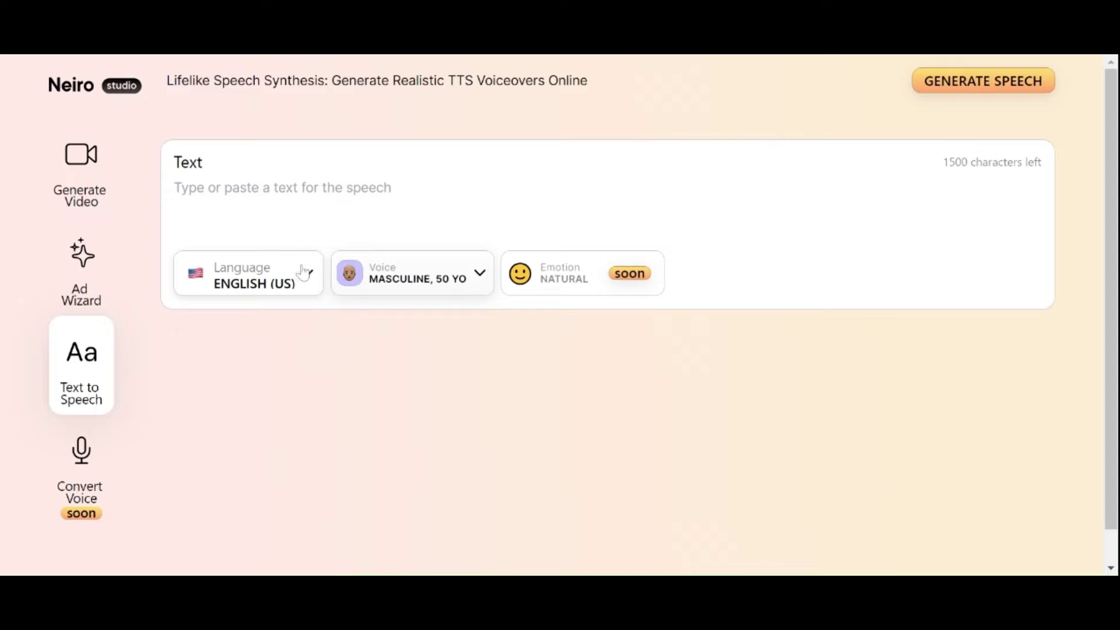
type("FitBot Ai will show you how to use AI-based tools to make stunning content for your use. My goal is to educate as many people as possible about  text to speech, text to video, and artificial intelligence video production in Hindi and Urdu.")
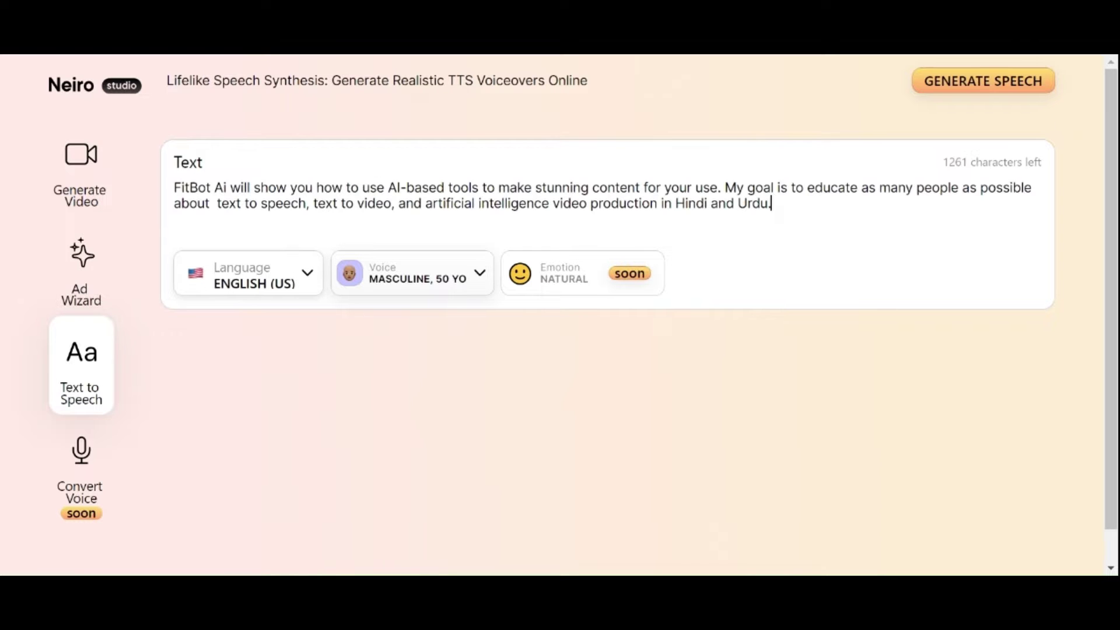
Audition several female voices and save the Feminine, 32 YO voice
left_click(480, 273)
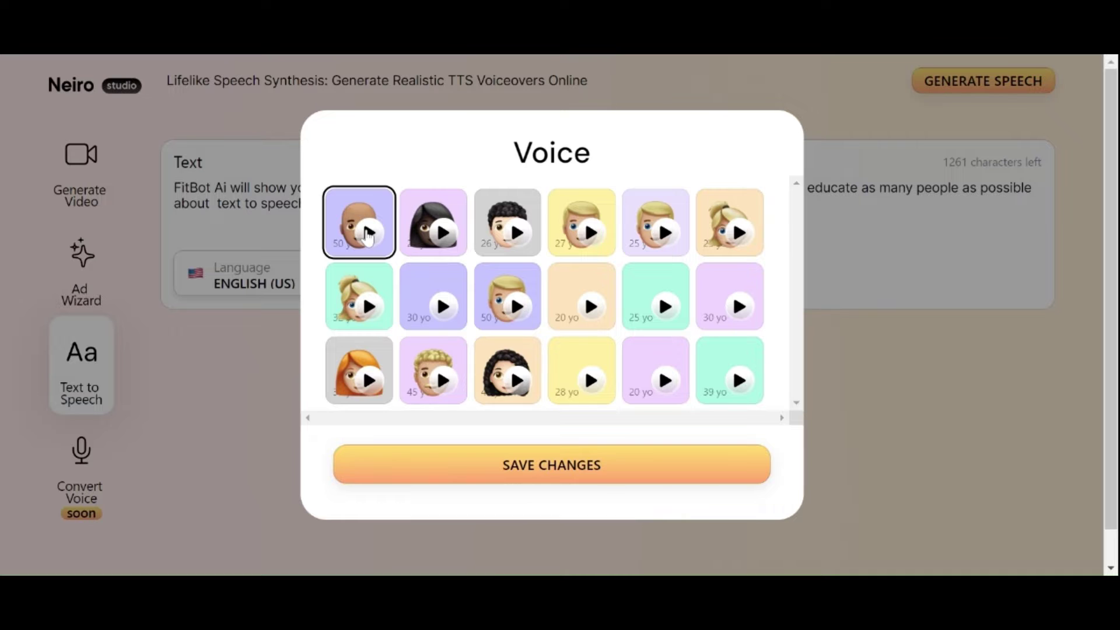
left_click(442, 233)
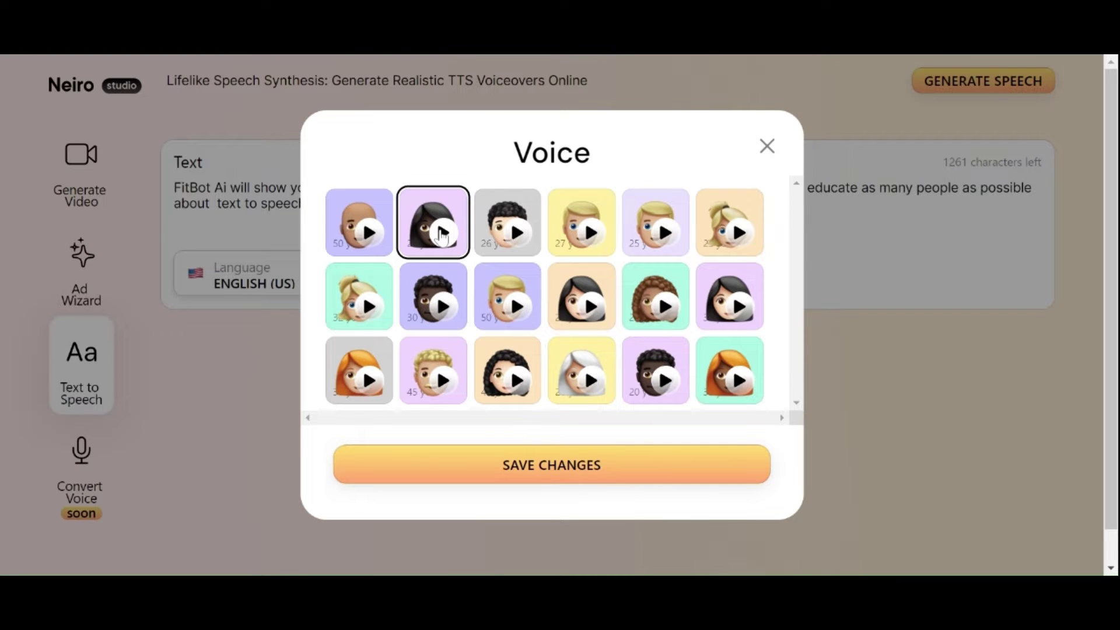
left_click(594, 307)
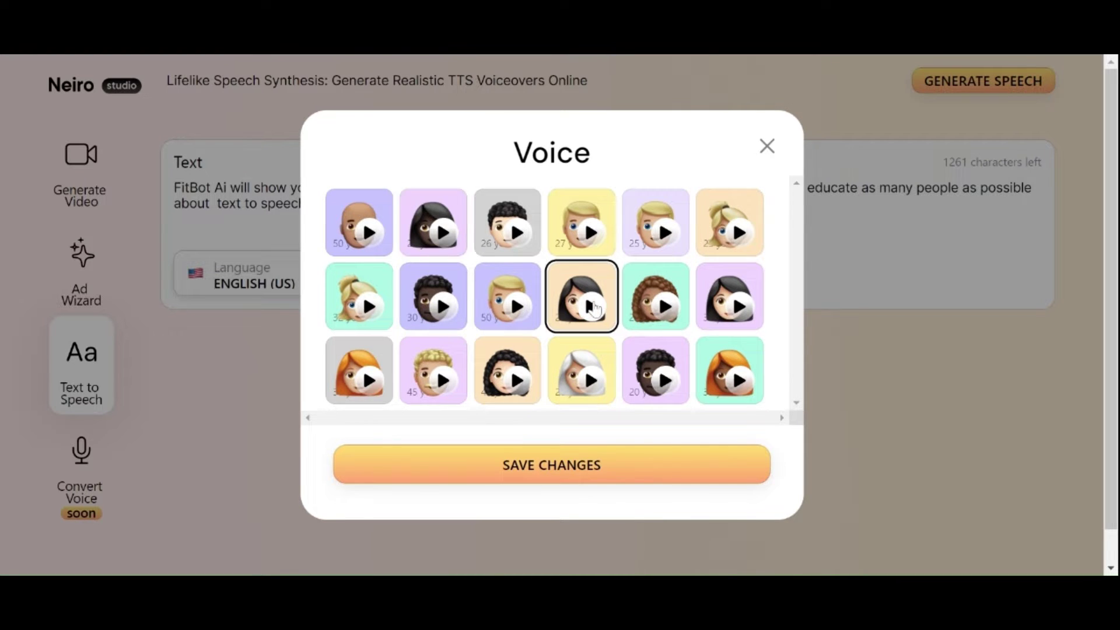
left_click(450, 388)
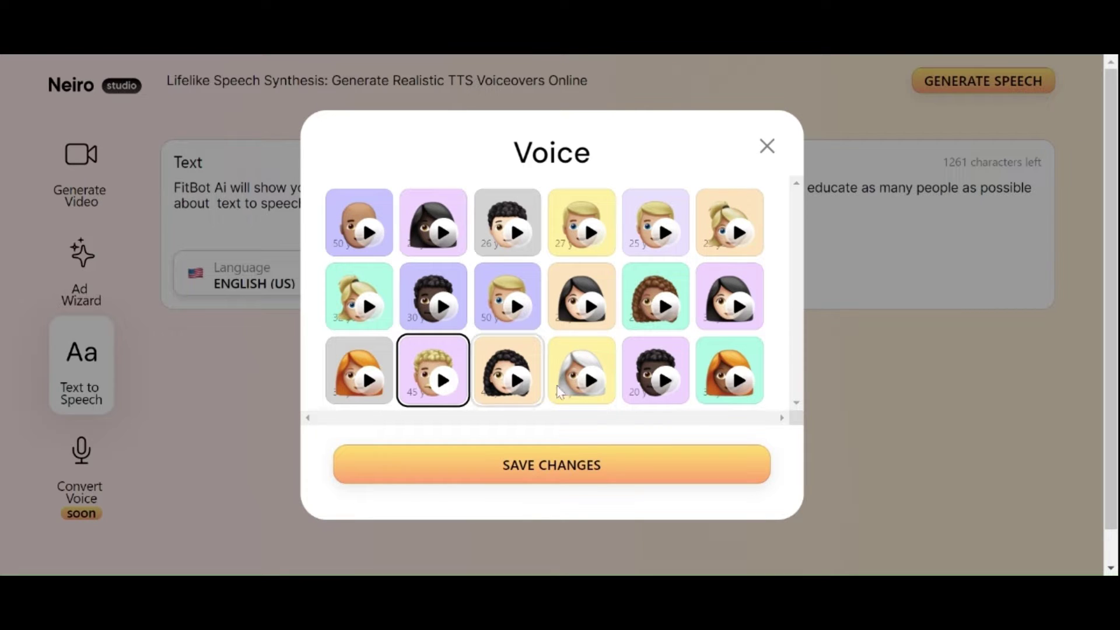
left_click(364, 304)
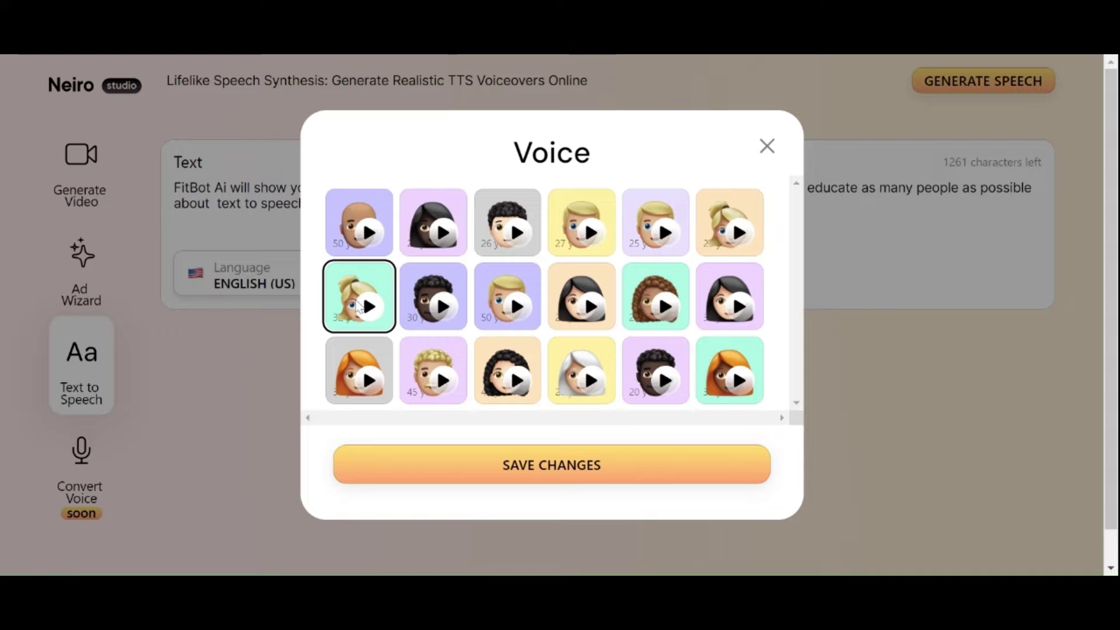
left_click(533, 467)
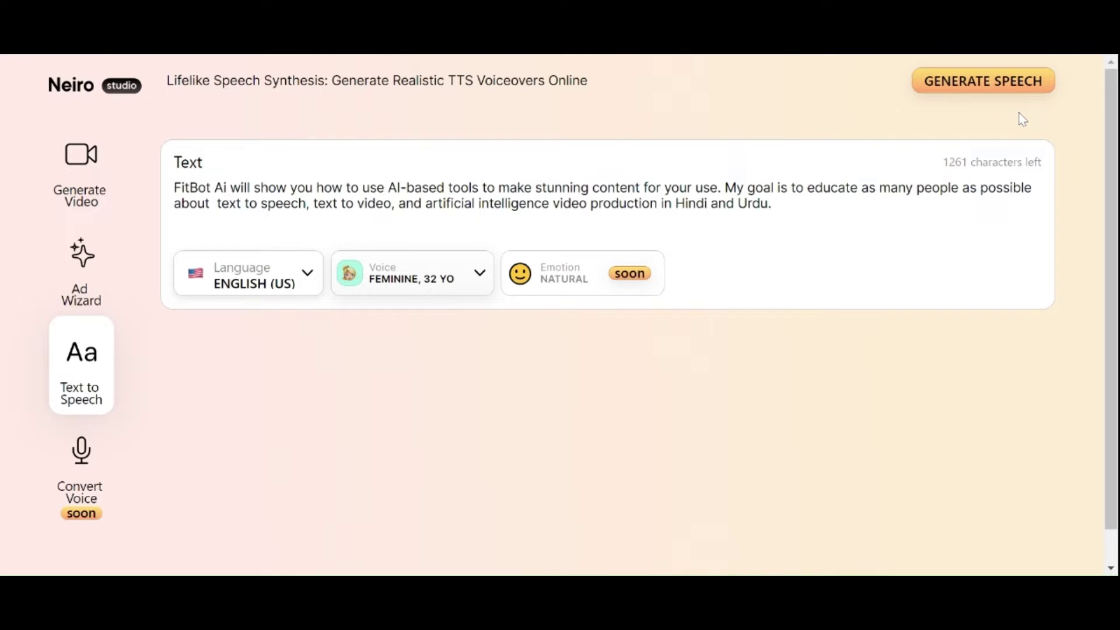
Generate the 0:27 speech clip, preview it, and copy its audio link
left_click(1002, 85)
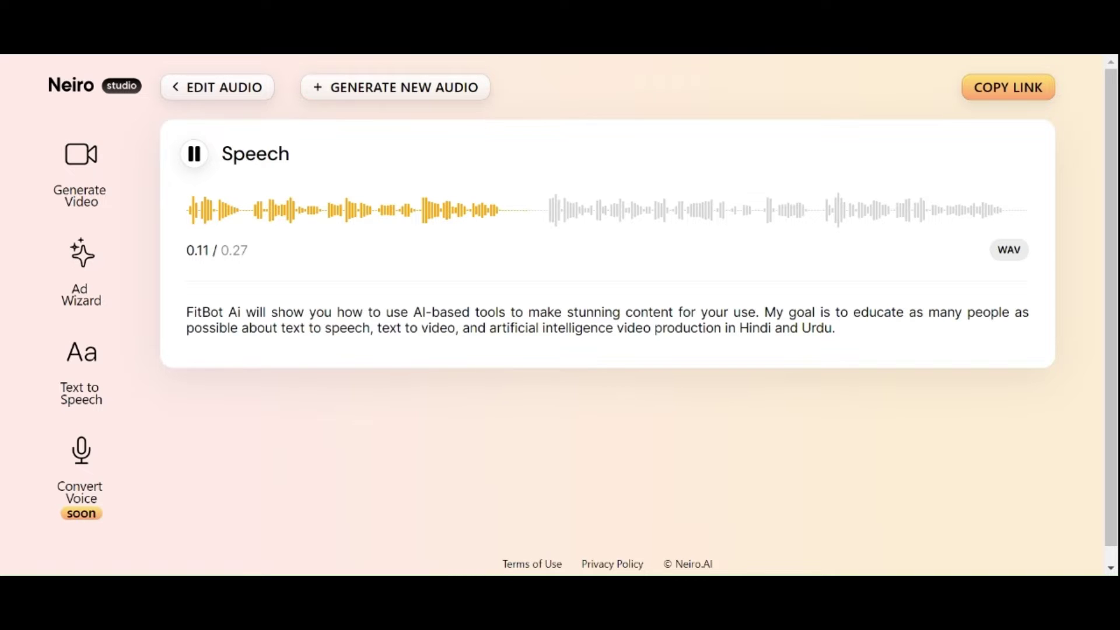
left_click(194, 154)
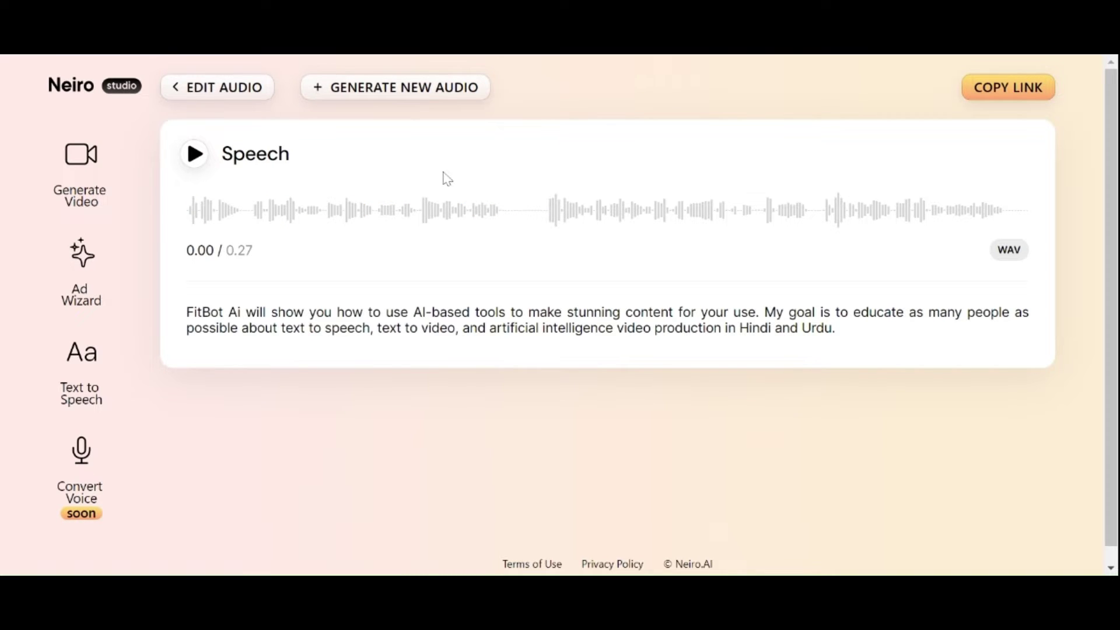
left_click(1002, 95)
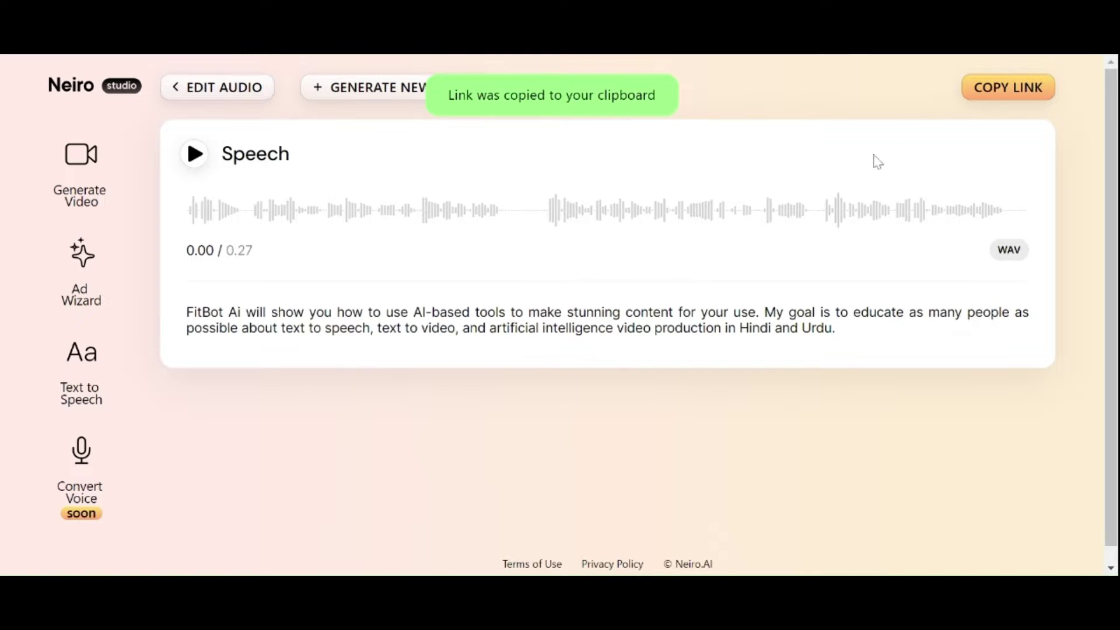
key("ctrl+t")
Load the copied audio link in Chrome and download the 633 KB speech MP3
key("ctrl+v")
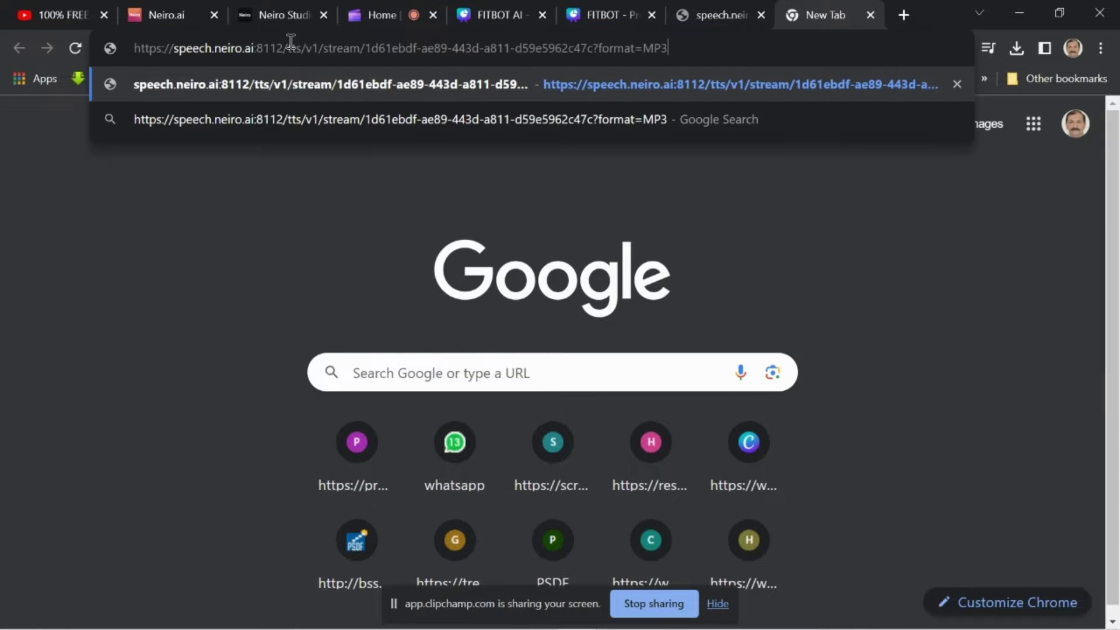
key("Return")
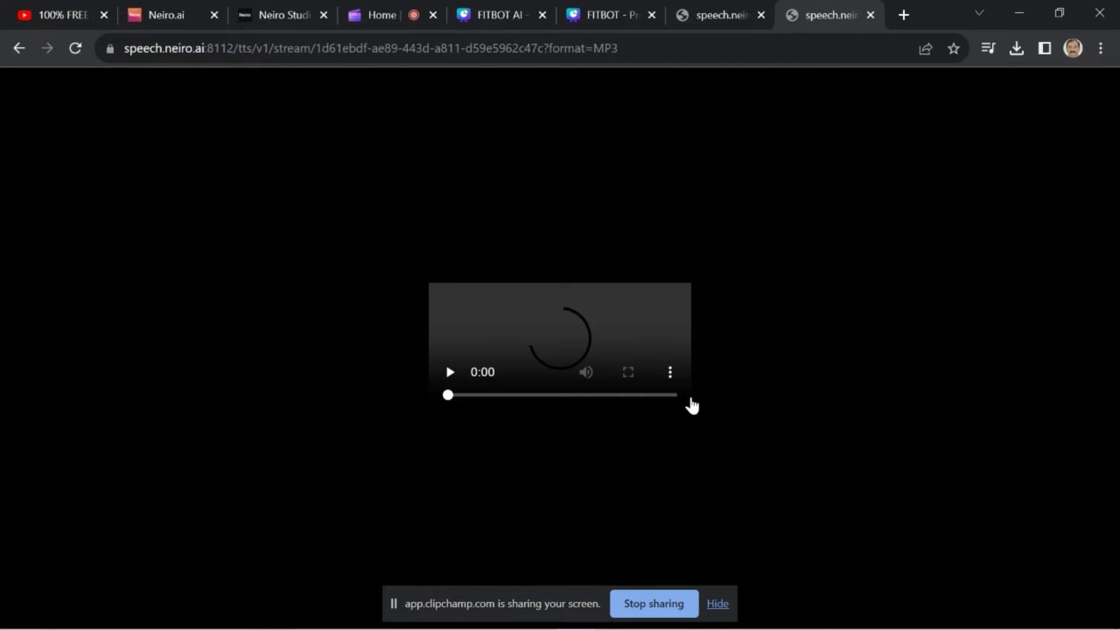
left_click(669, 391)
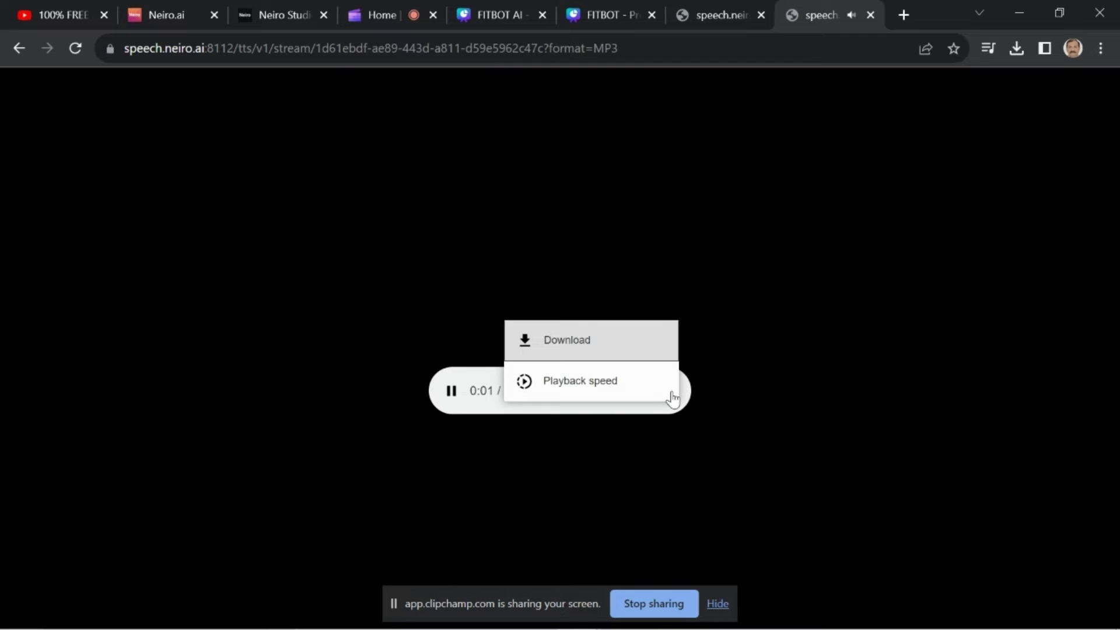
left_click(560, 342)
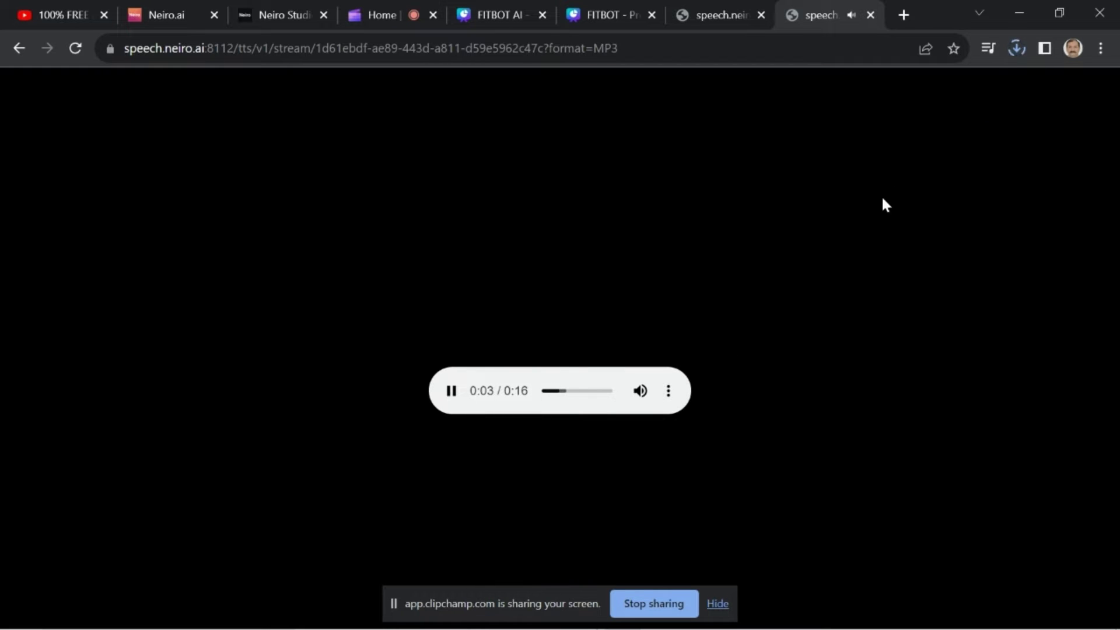
left_click(1015, 54)
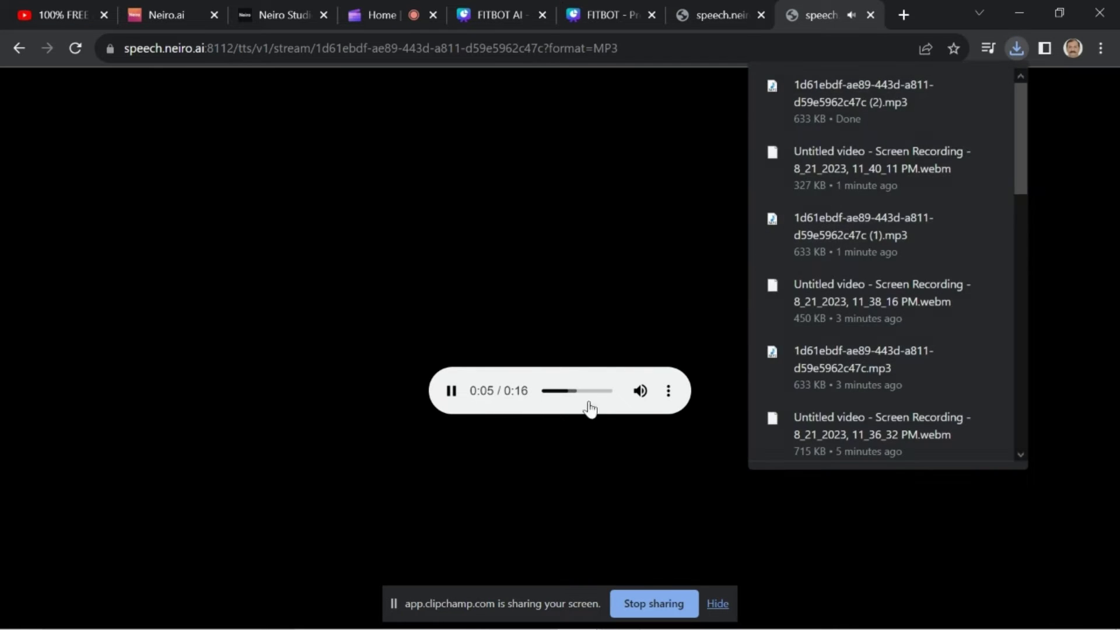
left_click(422, 184)
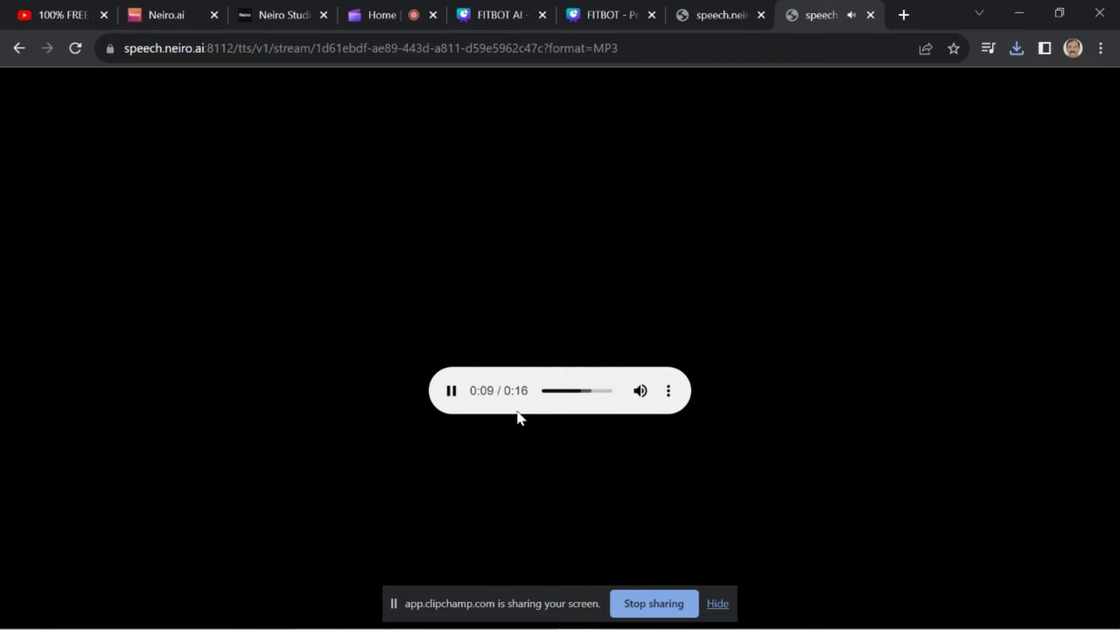
left_click(452, 391)
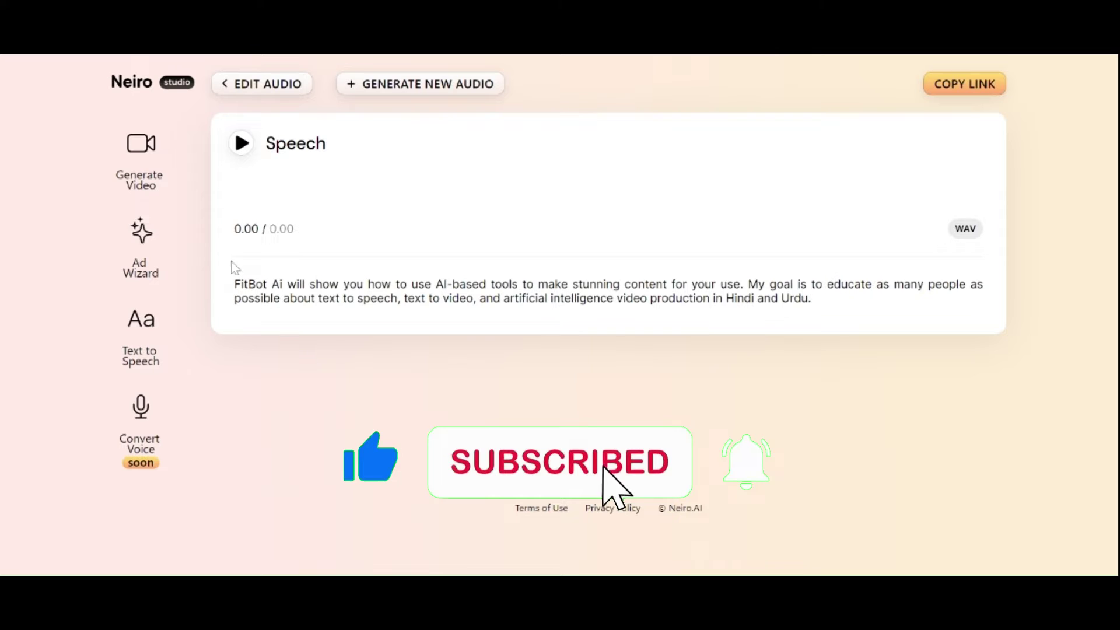
Back in Generate Video, compare several avatars and settle on the red-haired woman
left_click(138, 156)
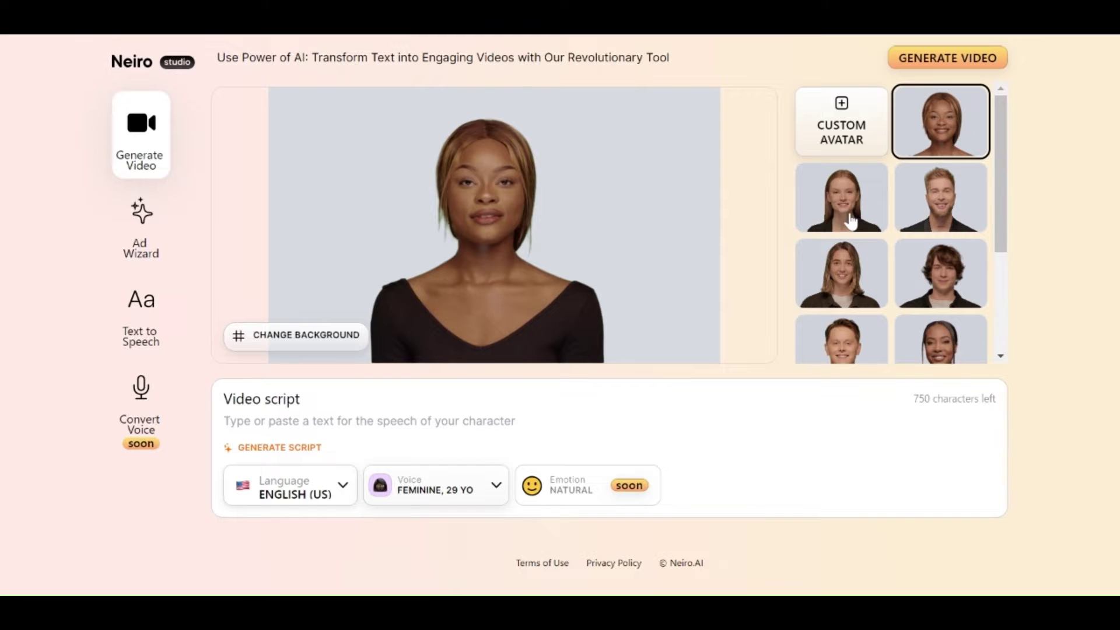
left_click(851, 221)
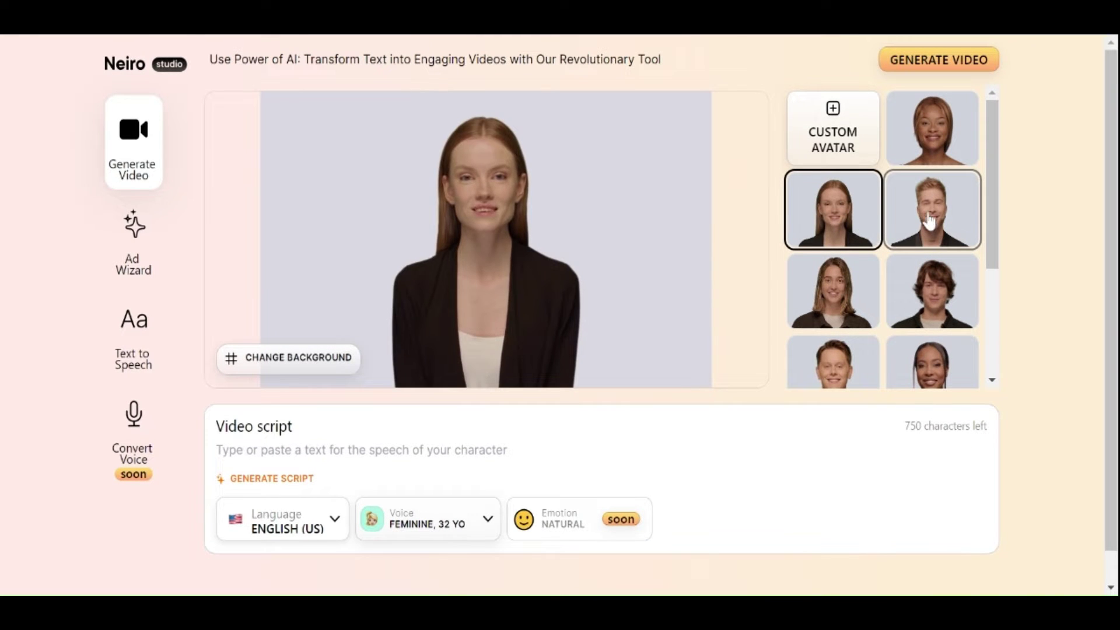
left_click(931, 292)
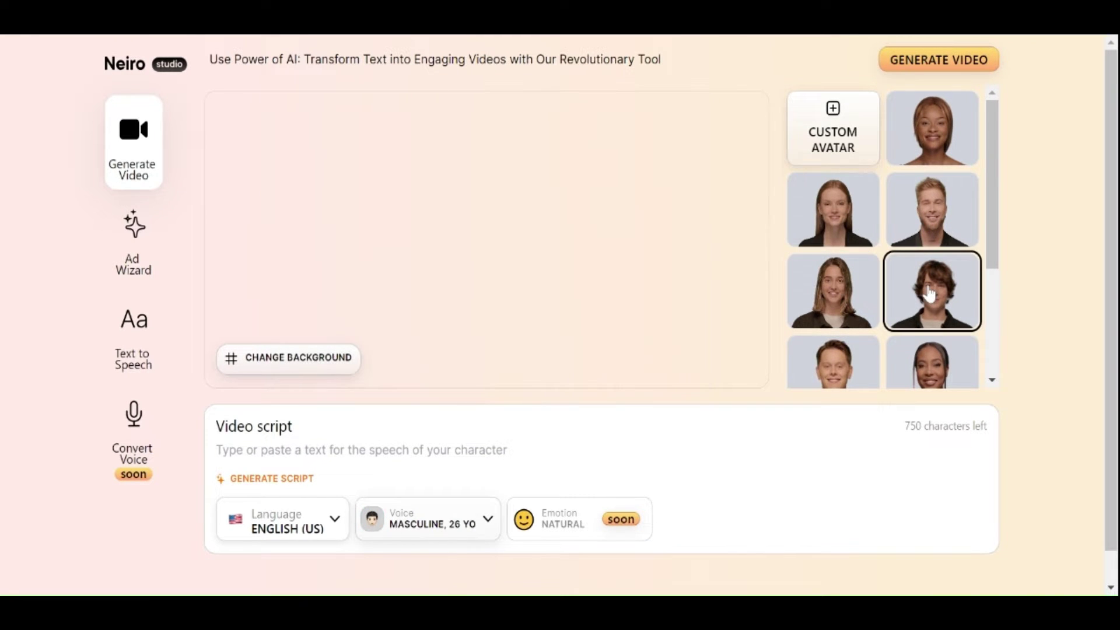
left_click(837, 361)
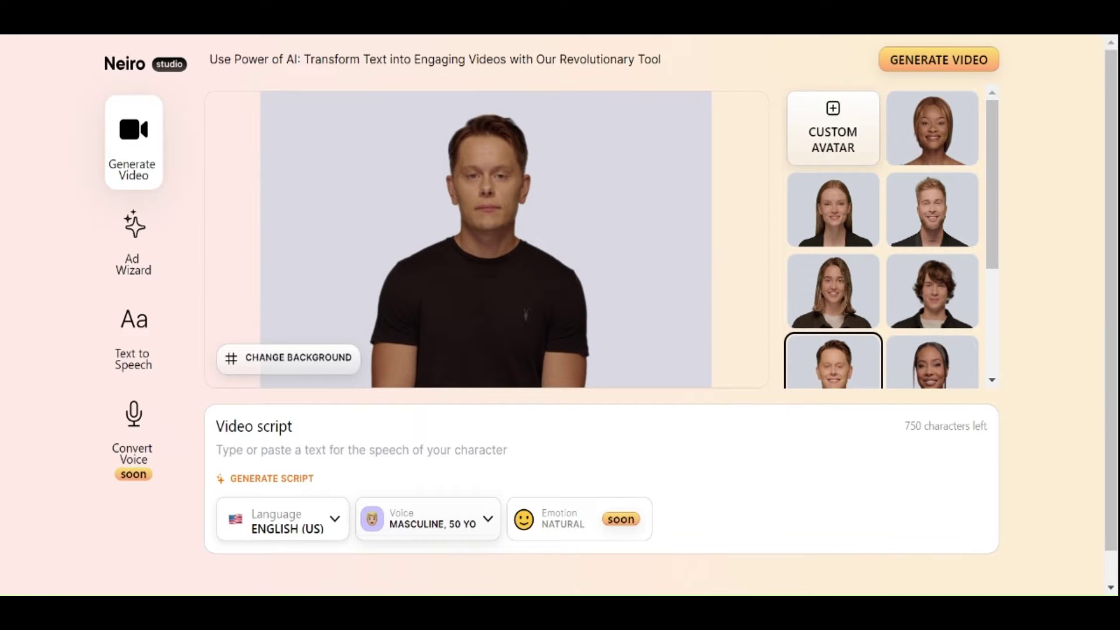
left_click(833, 210)
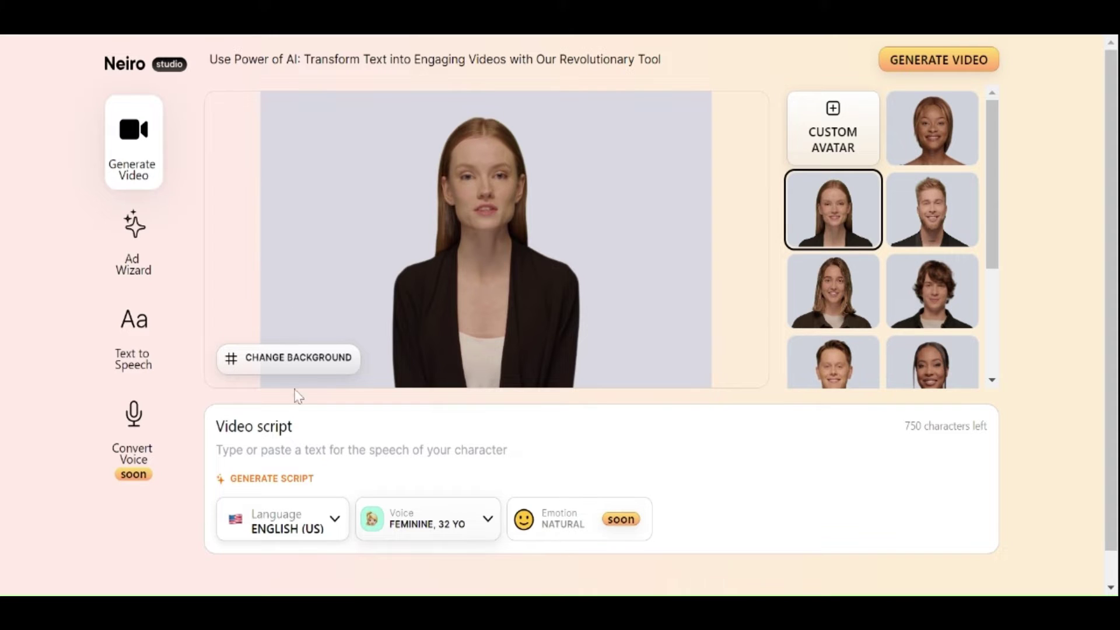
Generate scripts for topic 'Introduction to AI' and audience 'Students', and use the first one
left_click(282, 489)
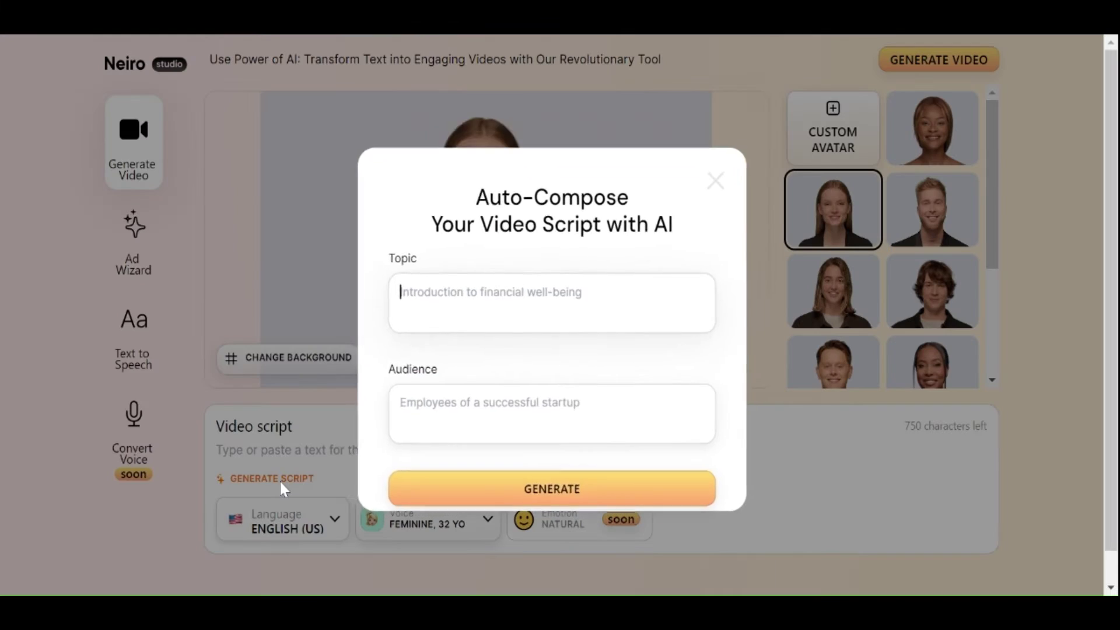
type("Introduction to AI")
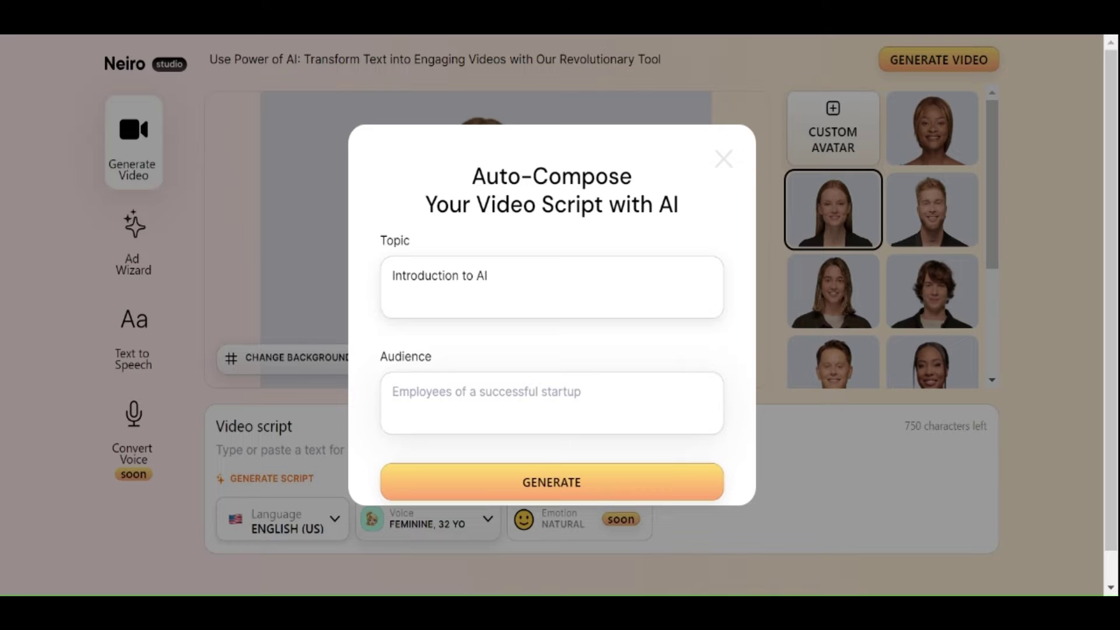
type("S")
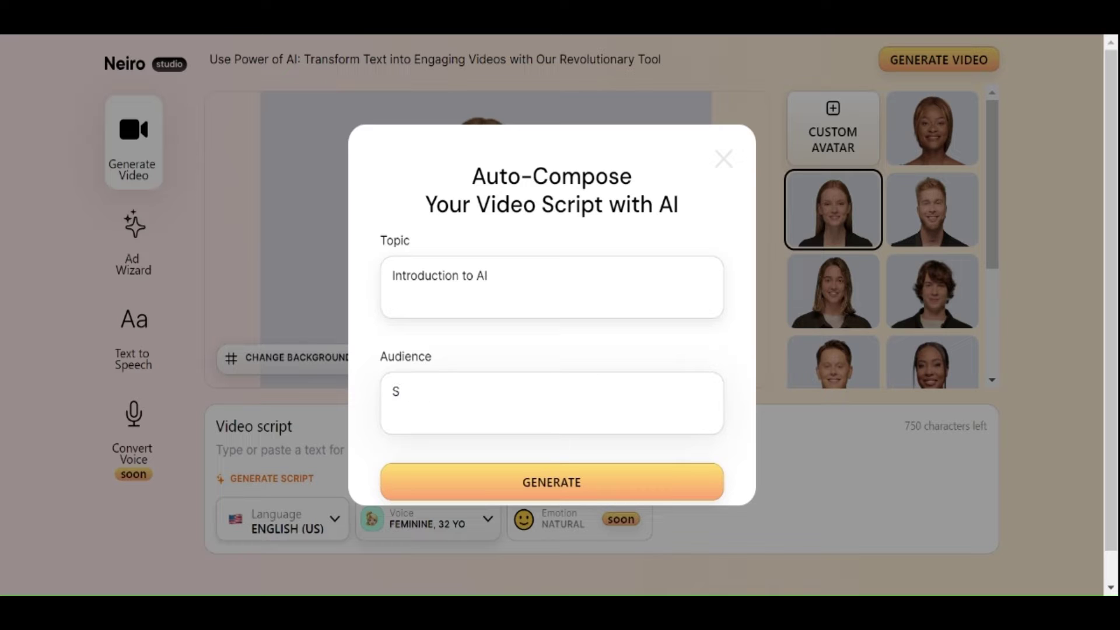
type("tudents")
left_click(542, 473)
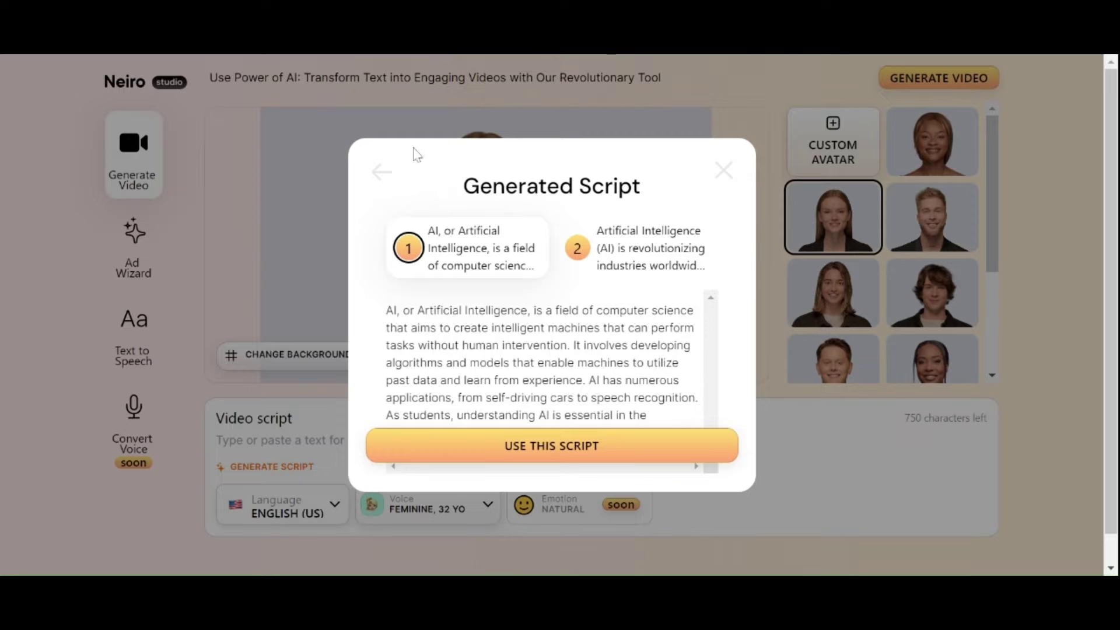
left_click(629, 252)
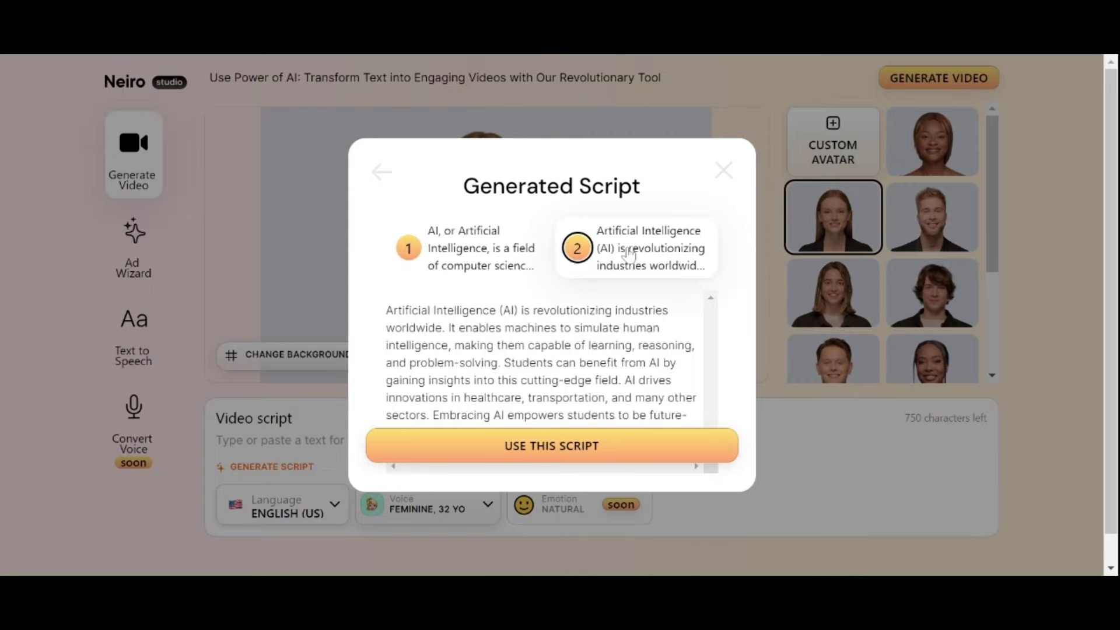
left_click(466, 250)
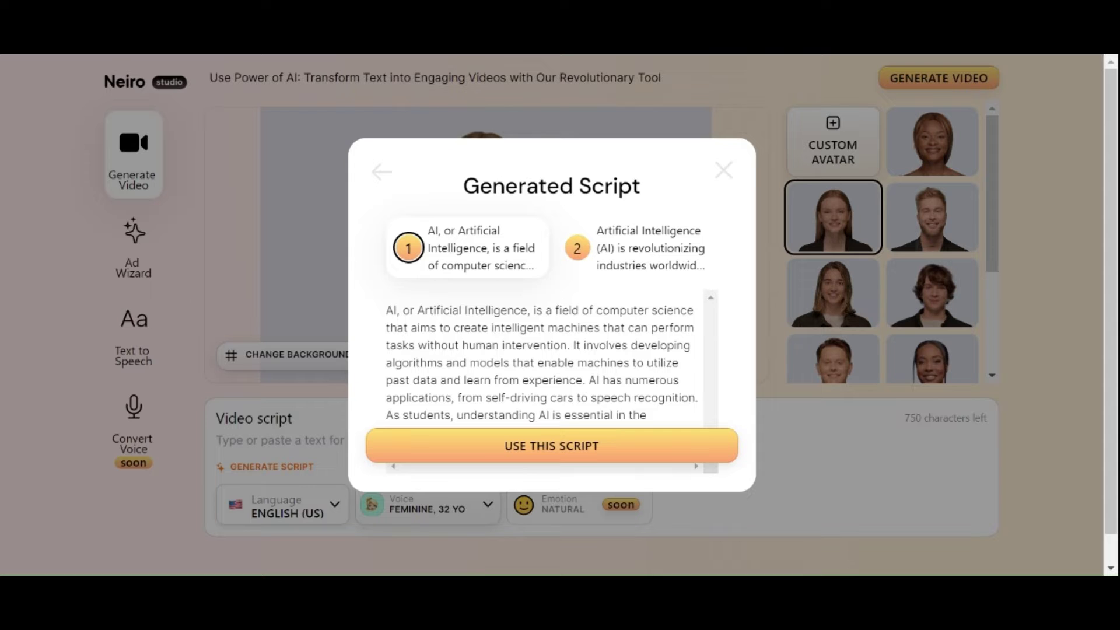
left_click(535, 448)
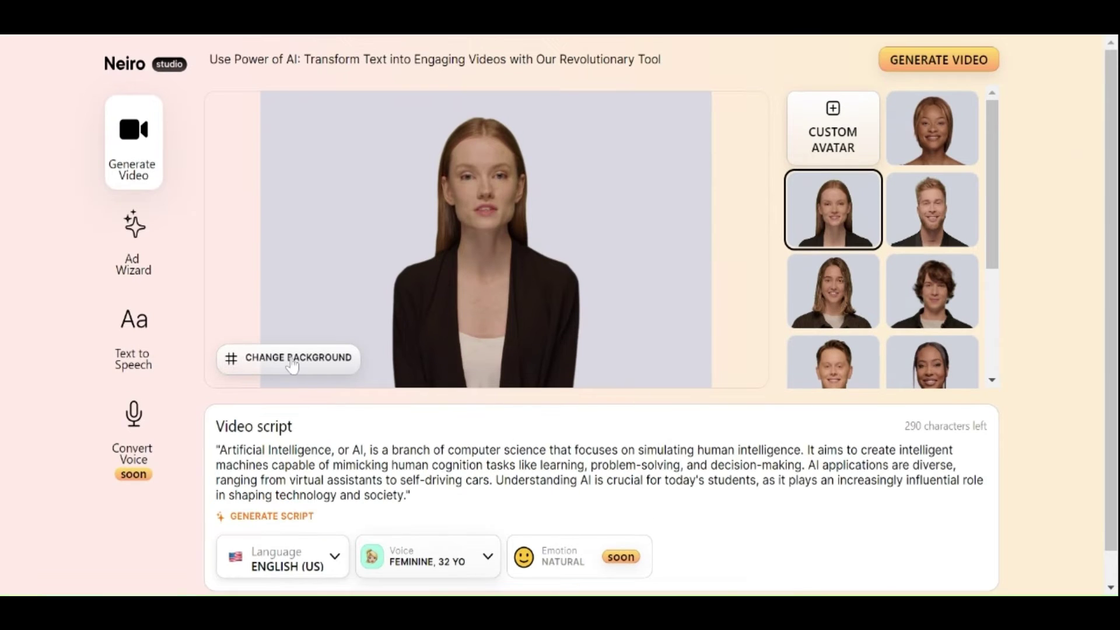
Set the avatar's background to the office photo
left_click(291, 361)
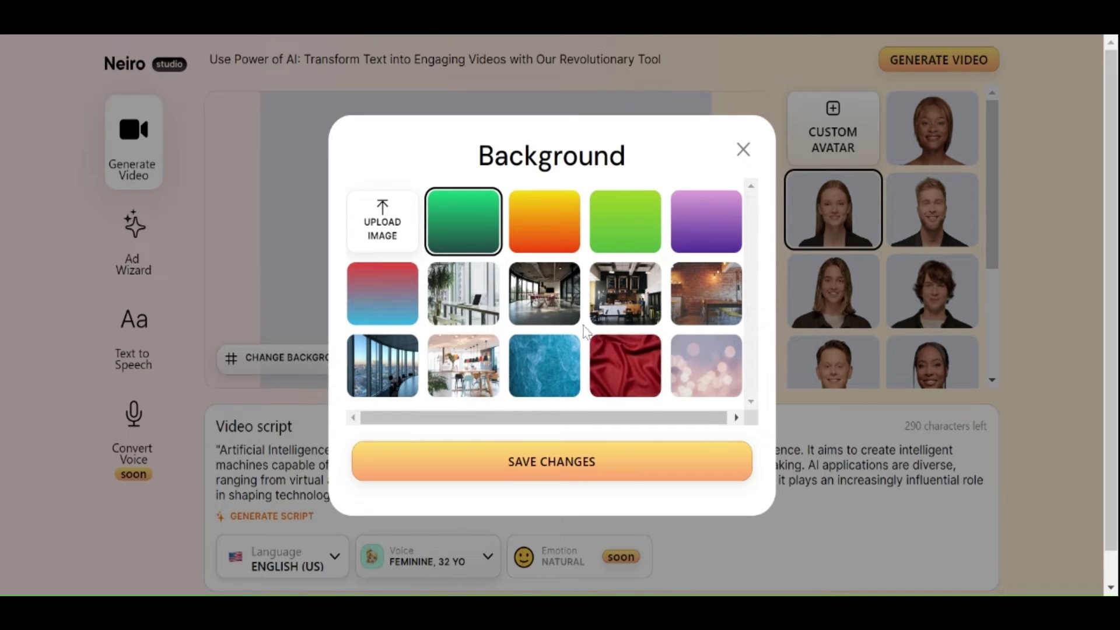
left_click(544, 302)
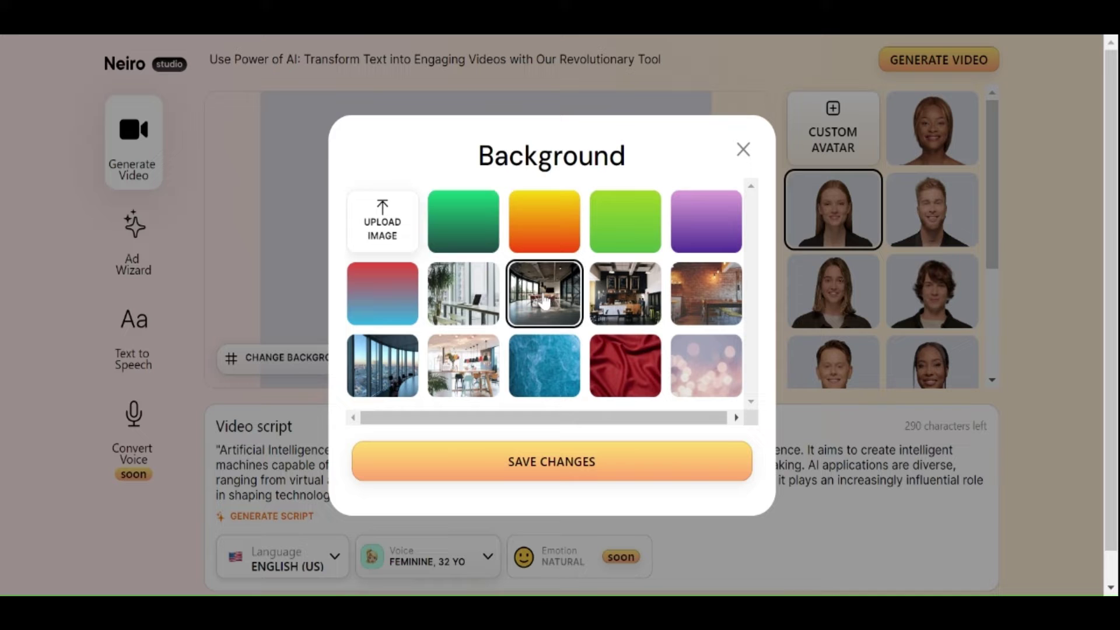
left_click(548, 465)
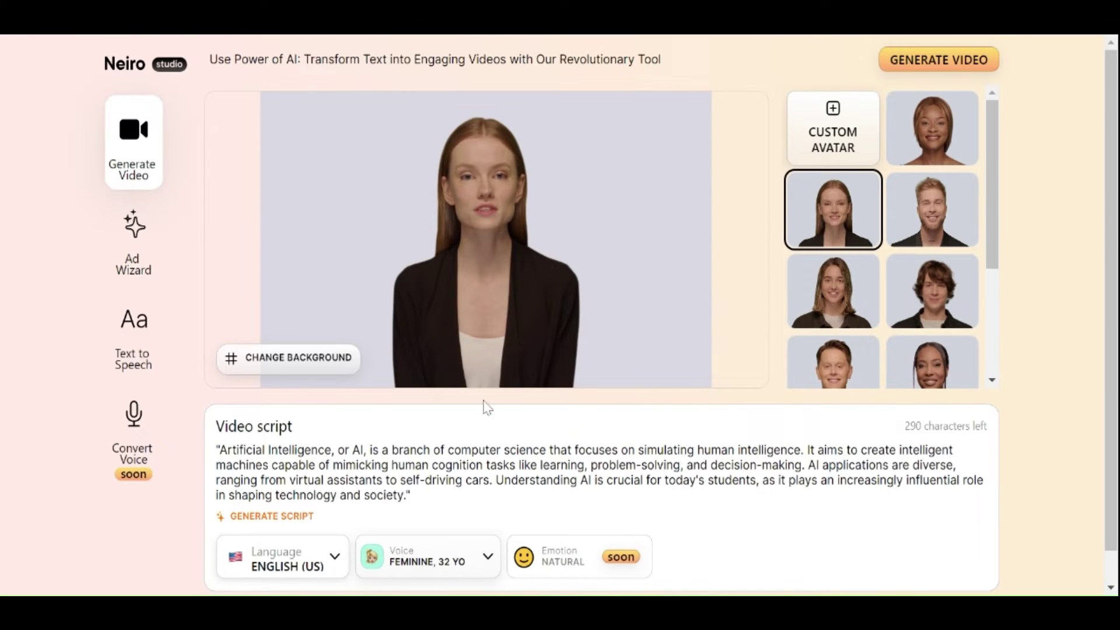
Confirm English (US) and the current voice, then start generating the avatar video
scroll(487, 409, "down", 1)
left_click(336, 525)
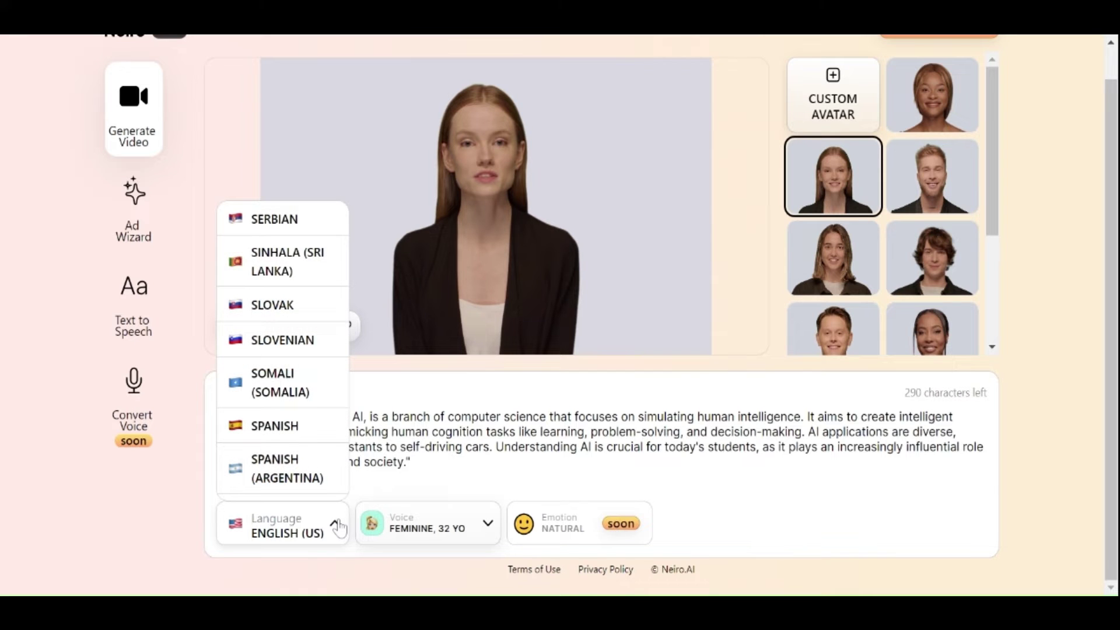
left_click(337, 525)
left_click(489, 525)
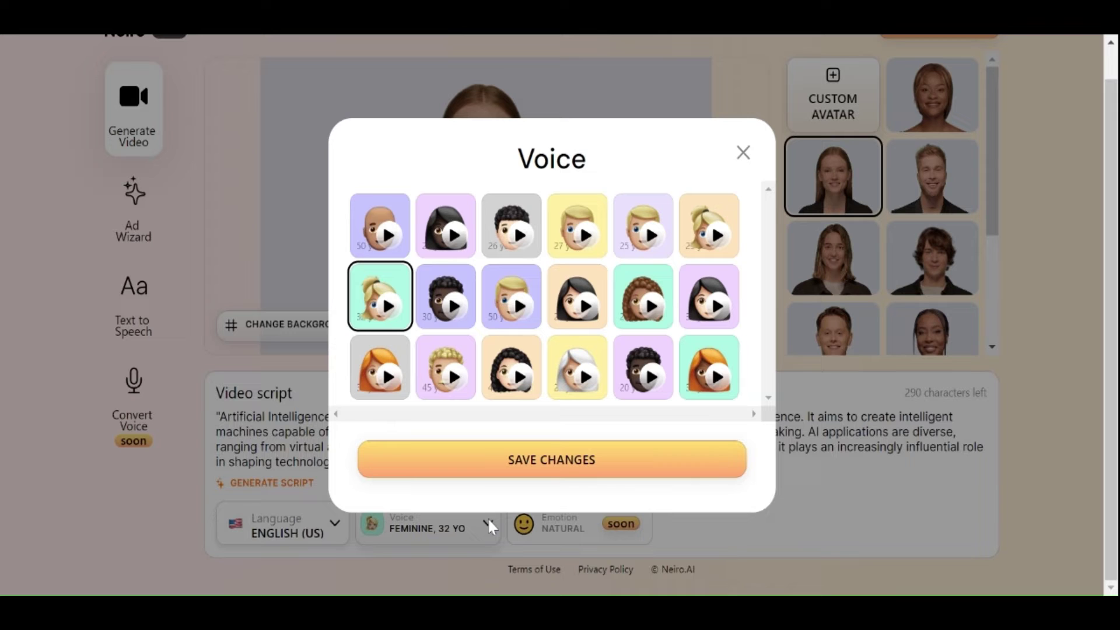
left_click(594, 481)
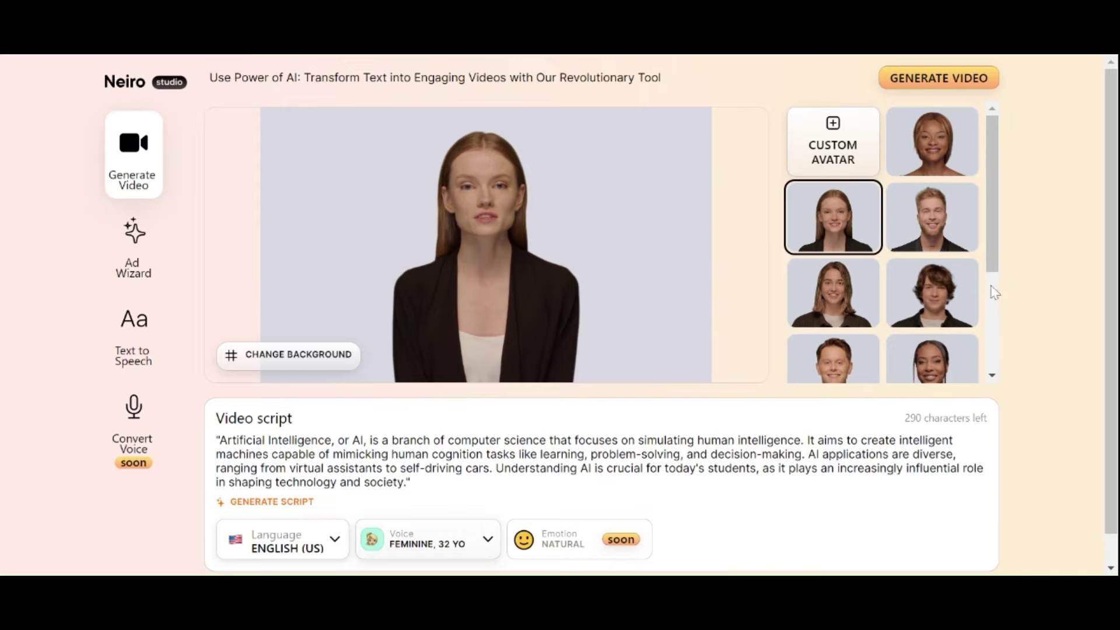
left_click(932, 84)
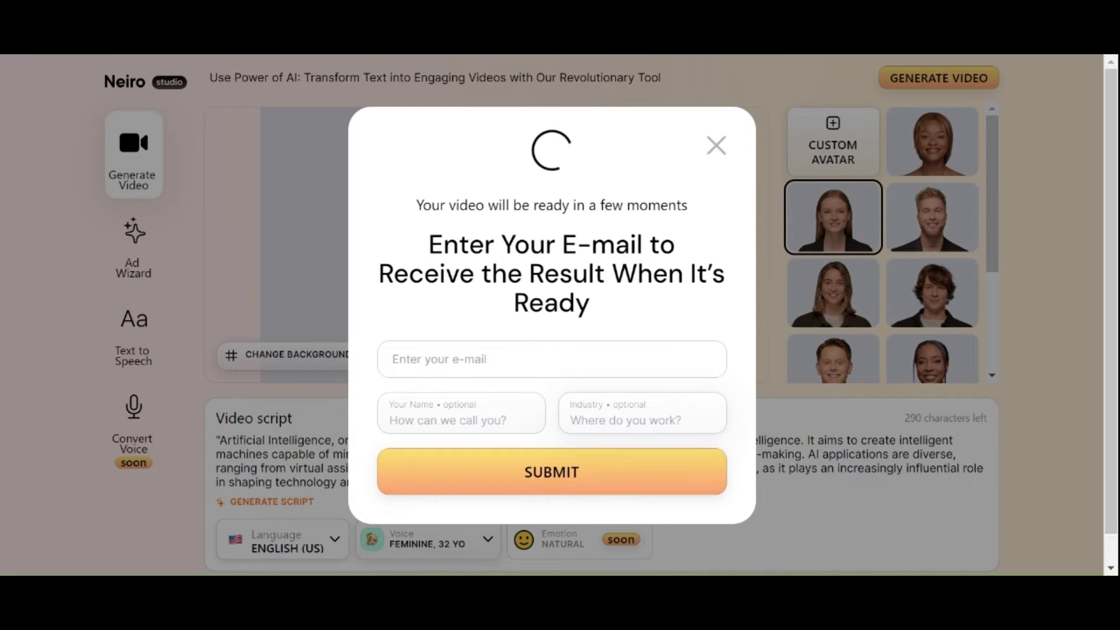
Autofill the contact e-mail and details, then submit to receive the finished video
left_click(393, 359)
key("Down")
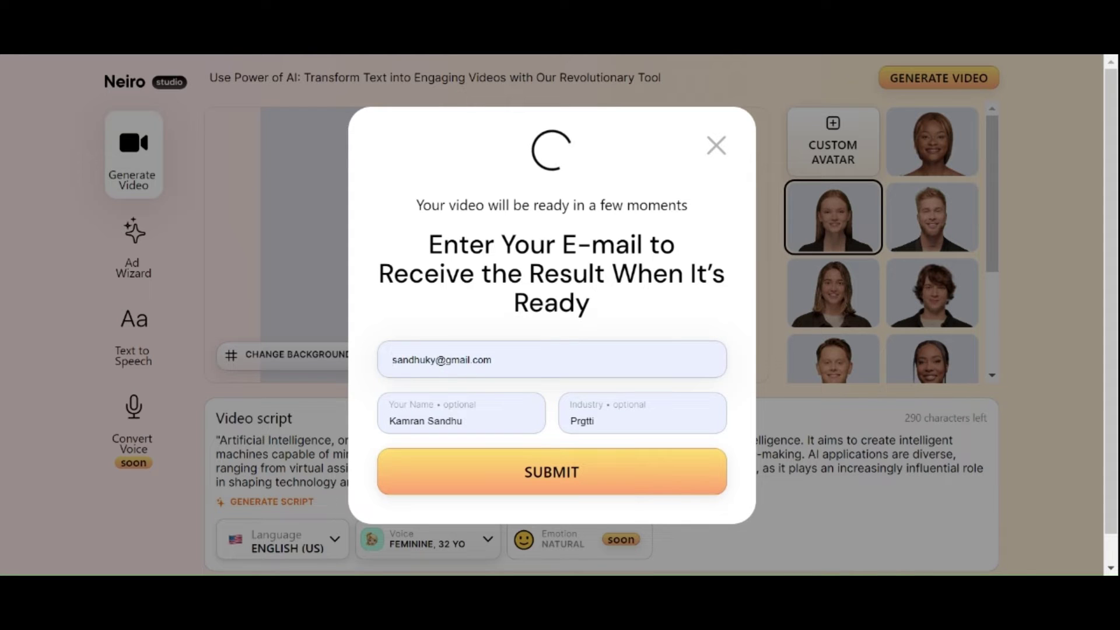
key("Return")
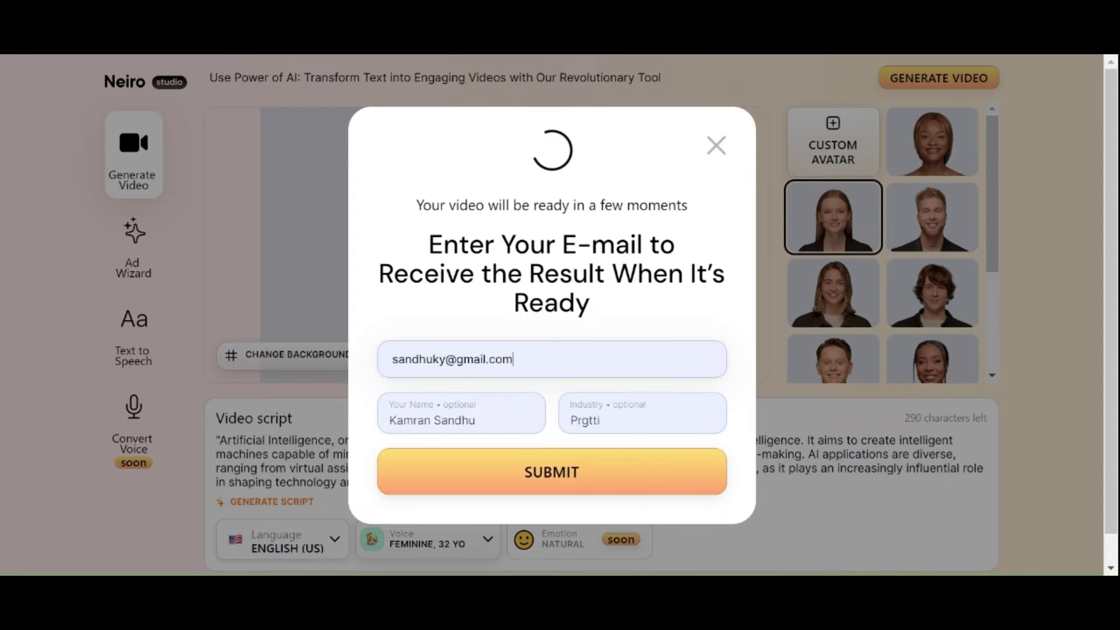
left_click(551, 478)
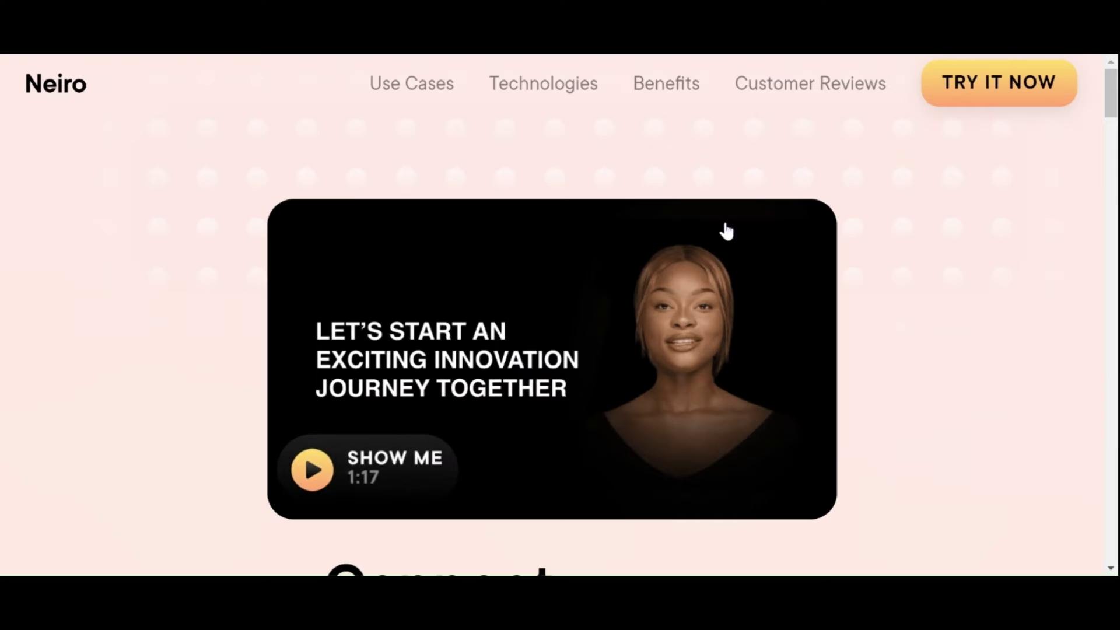
Scroll the Neiro landing page down to its Canva Integration section
scroll(888, 267, "down", 4)
scroll(884, 273, "down", 3)
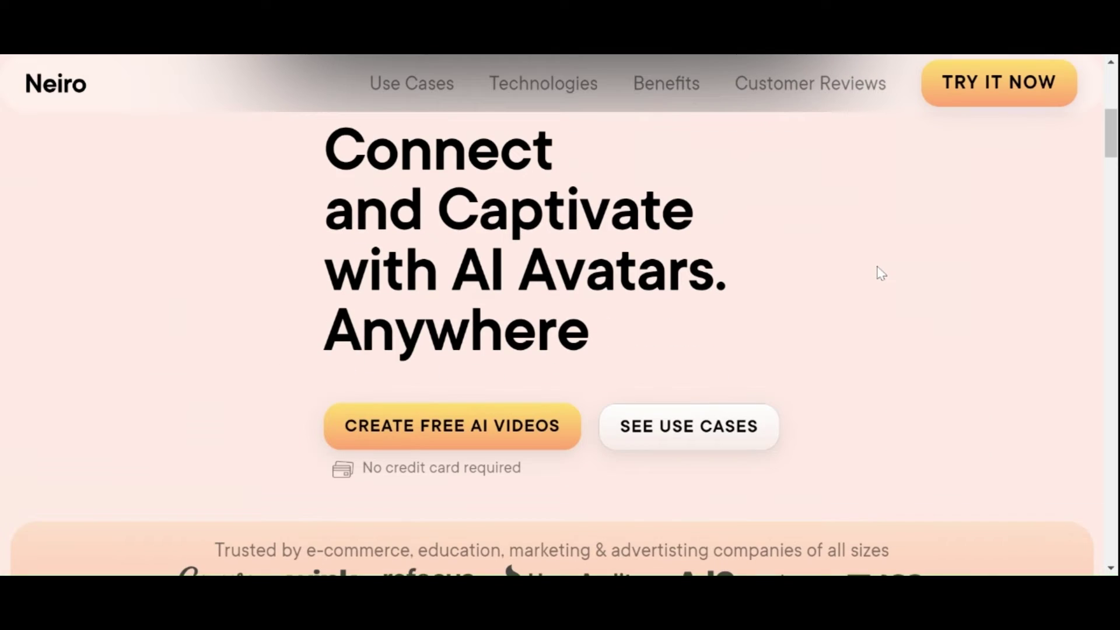
scroll(881, 273, "down", 13)
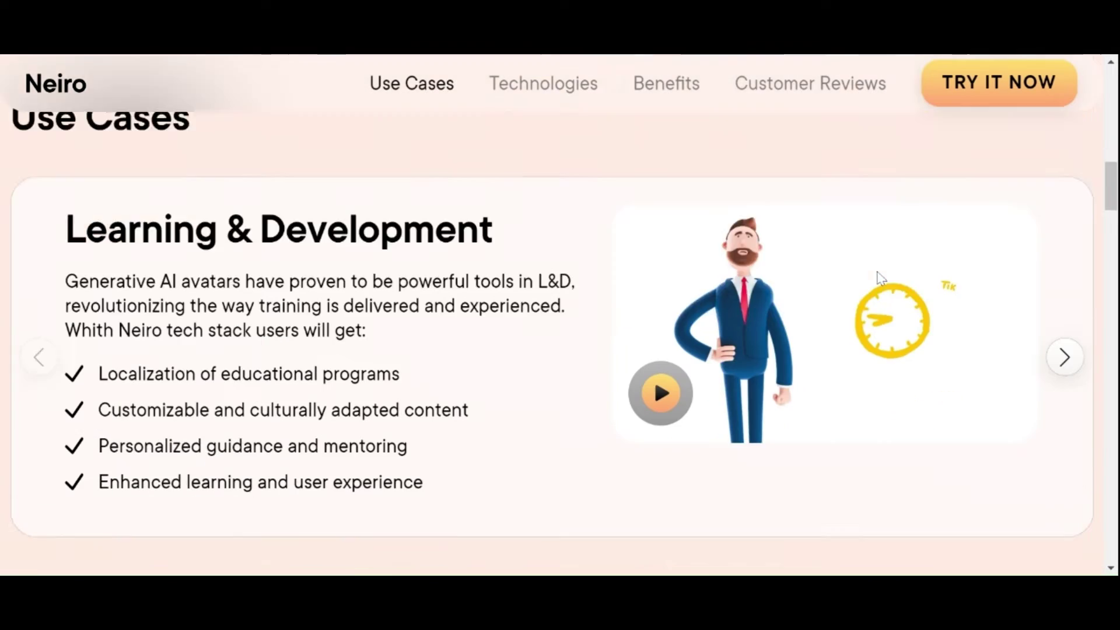
scroll(878, 286, "down", 15)
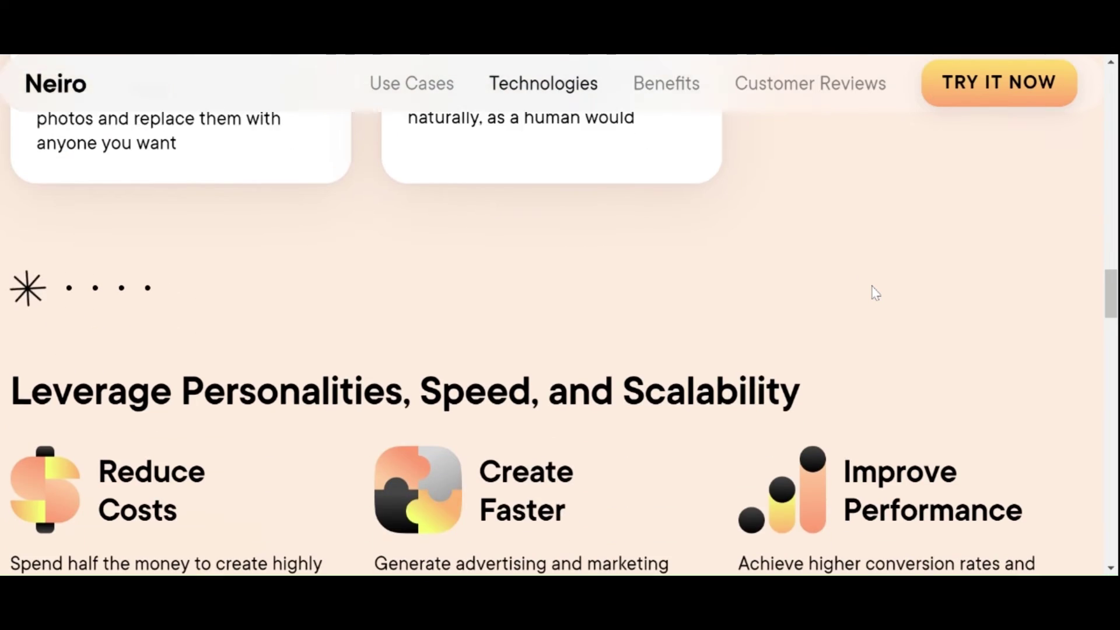
scroll(875, 296, "down", 7)
scroll(875, 296, "down", 8)
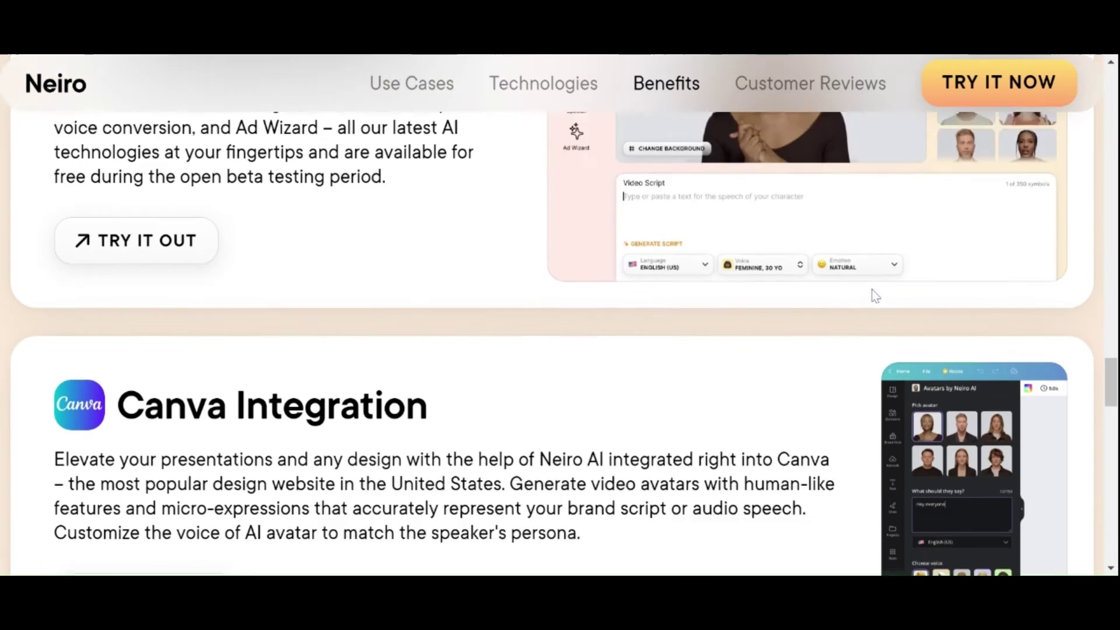
scroll(875, 295, "down", 3)
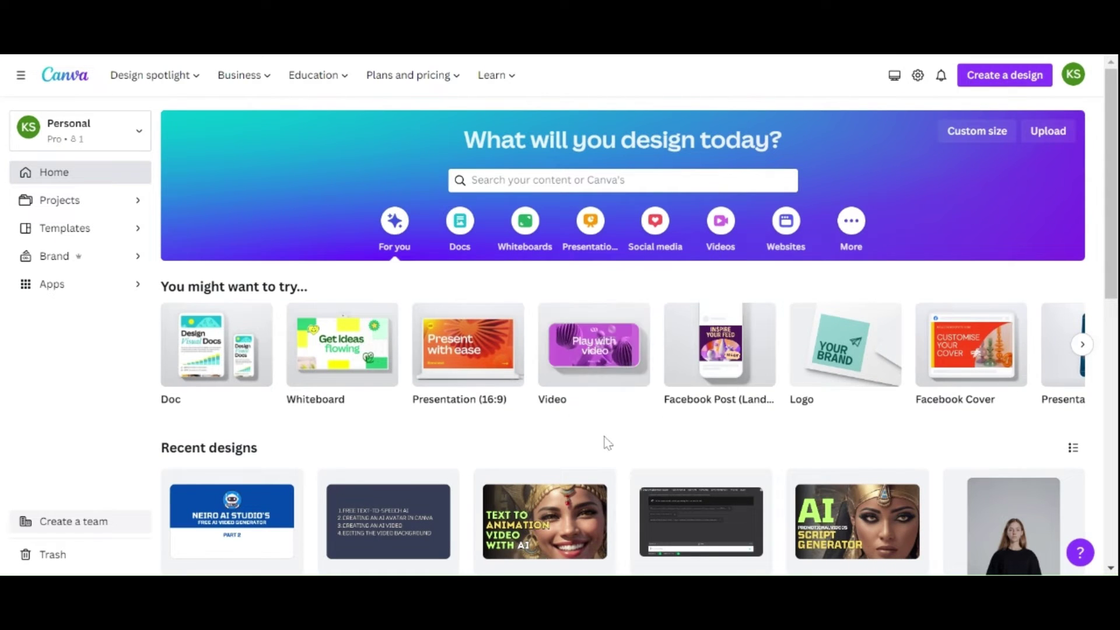
Create a blank YouTube Video design from Canva's Videos category
left_click(720, 232)
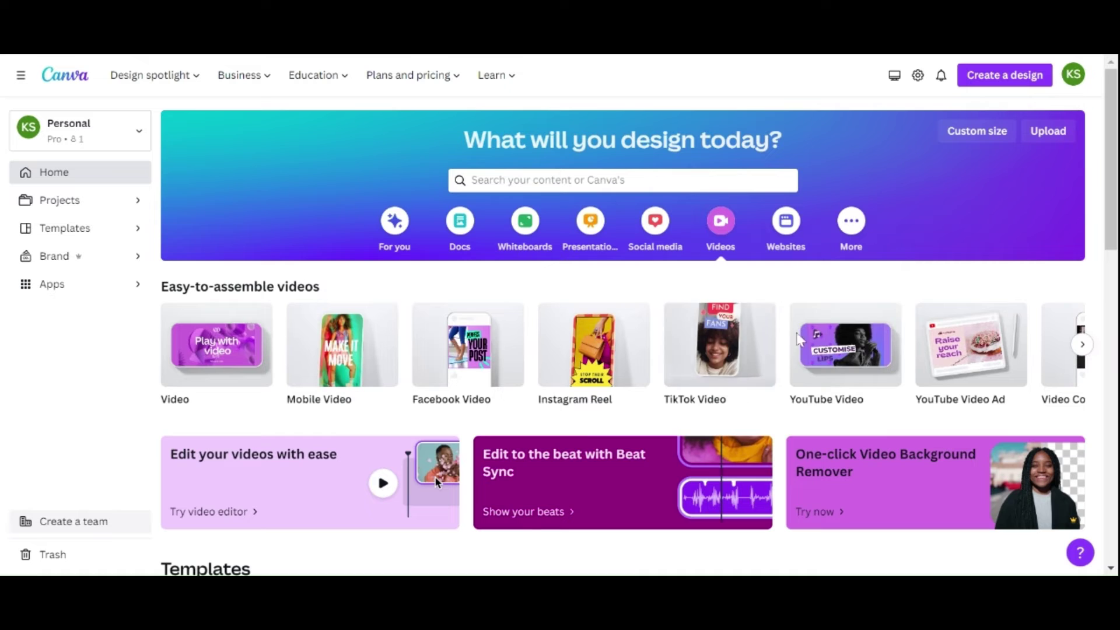
mouse_move(878, 403)
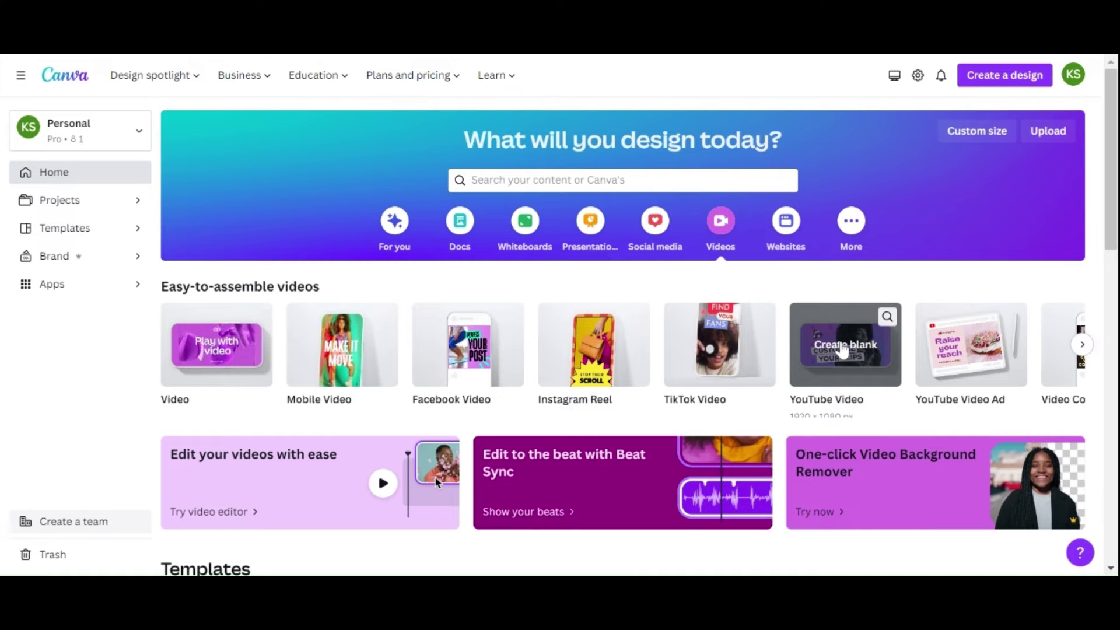
left_click(844, 346)
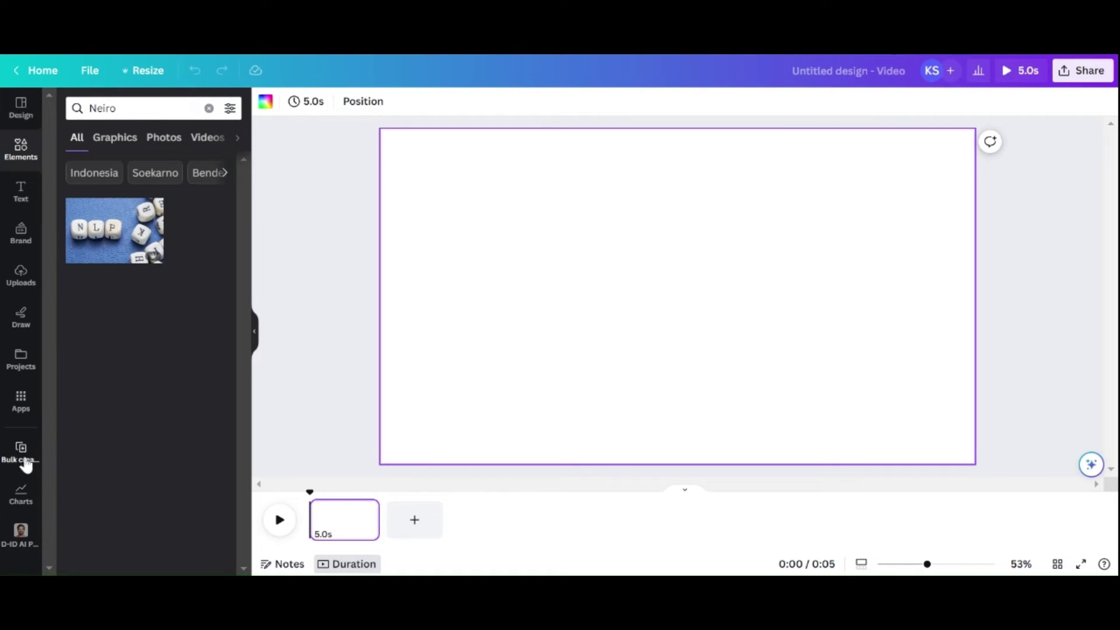
Find the Avatars by NeiroAI app by searching 'Neiro' among Canva apps and launch it
left_click(21, 401)
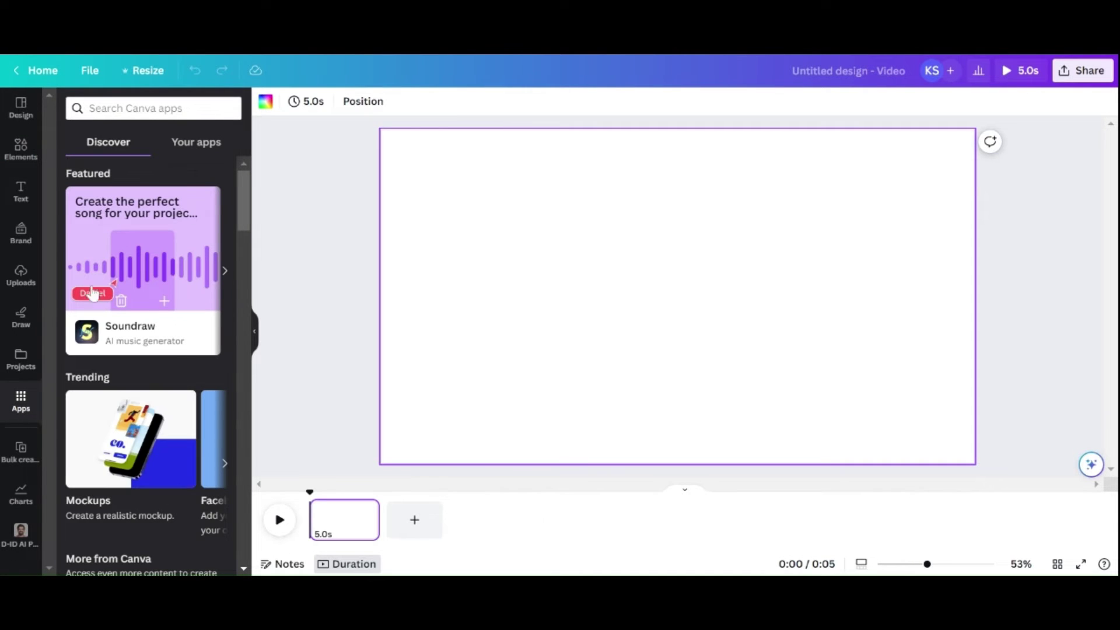
left_click(145, 108)
type("Neiro")
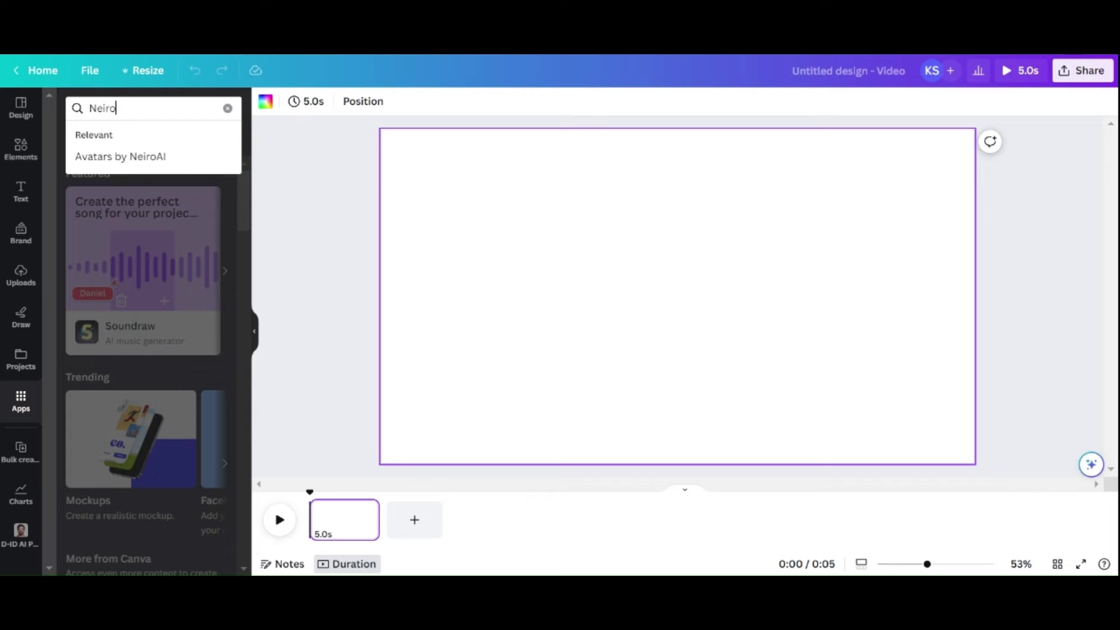
left_click(132, 158)
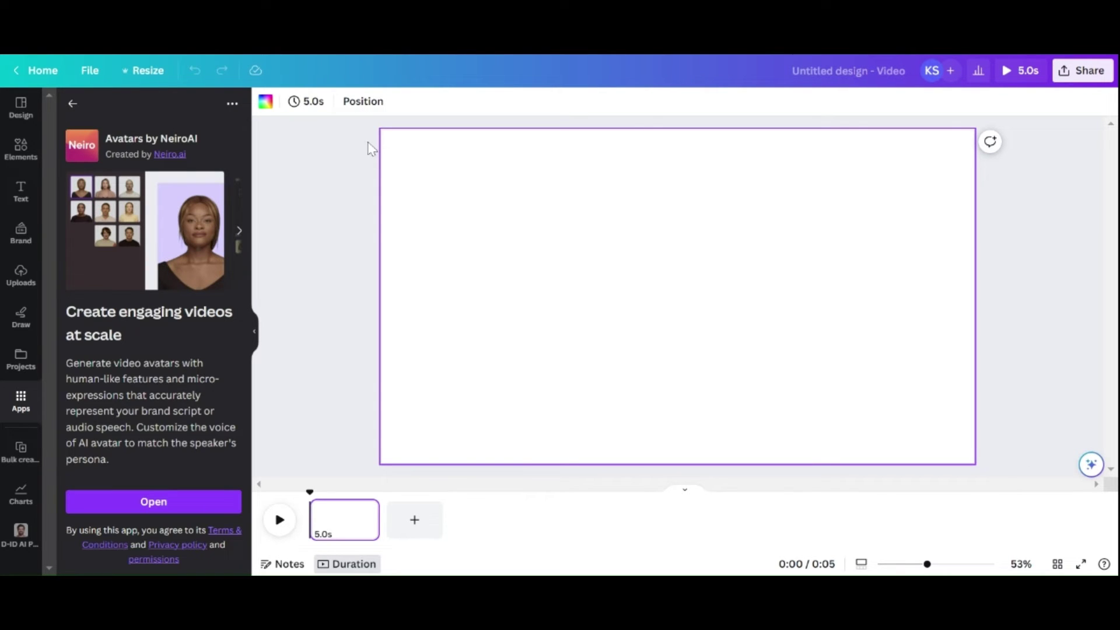
left_click(147, 505)
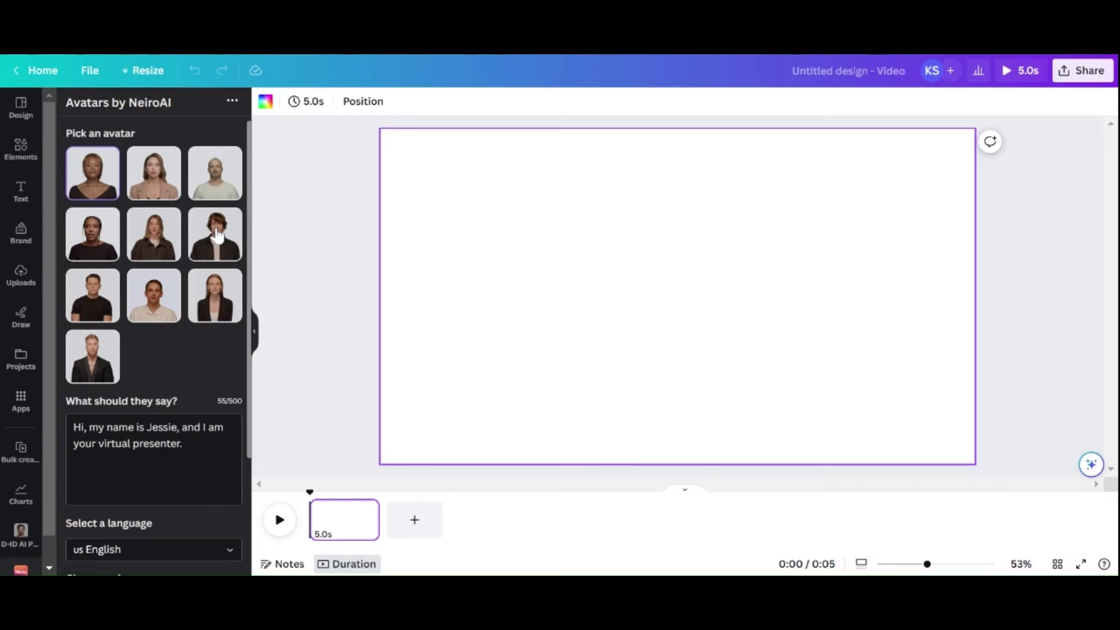
Choose the second female avatar and replace her script with the pasted AI explainer paragraph
left_click(217, 235)
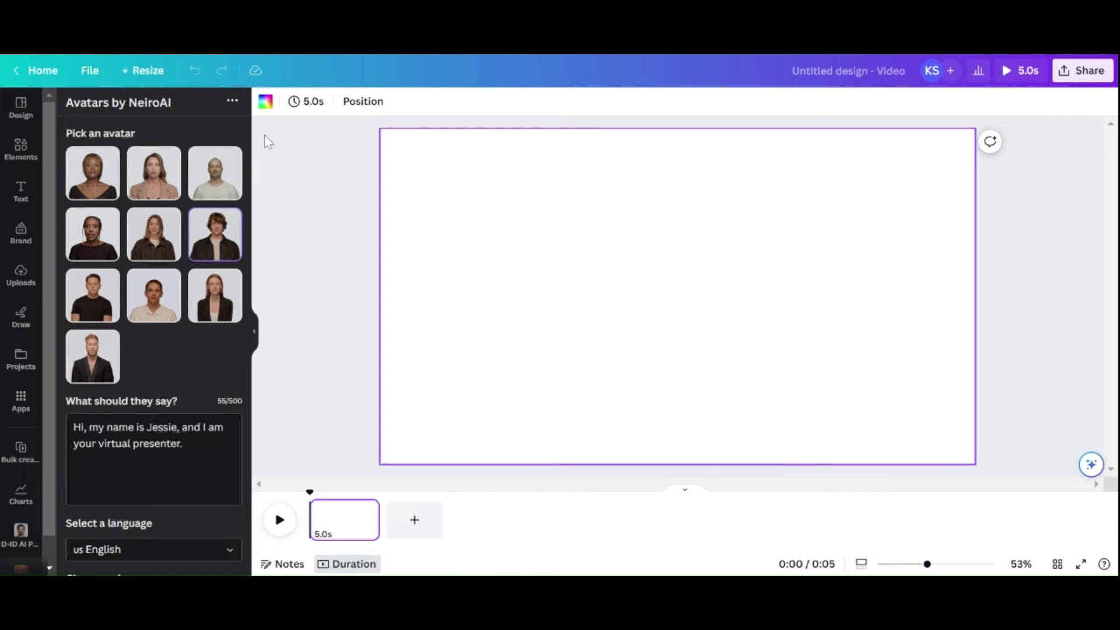
left_click(154, 173)
left_click_drag(183, 443, 57, 415)
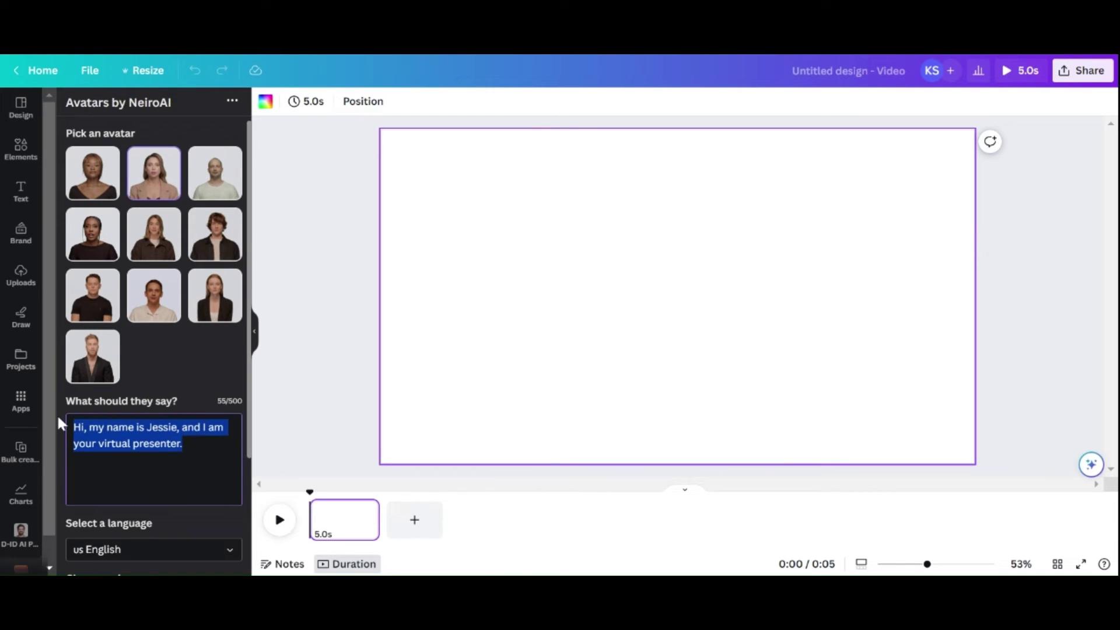
key("ctrl+v")
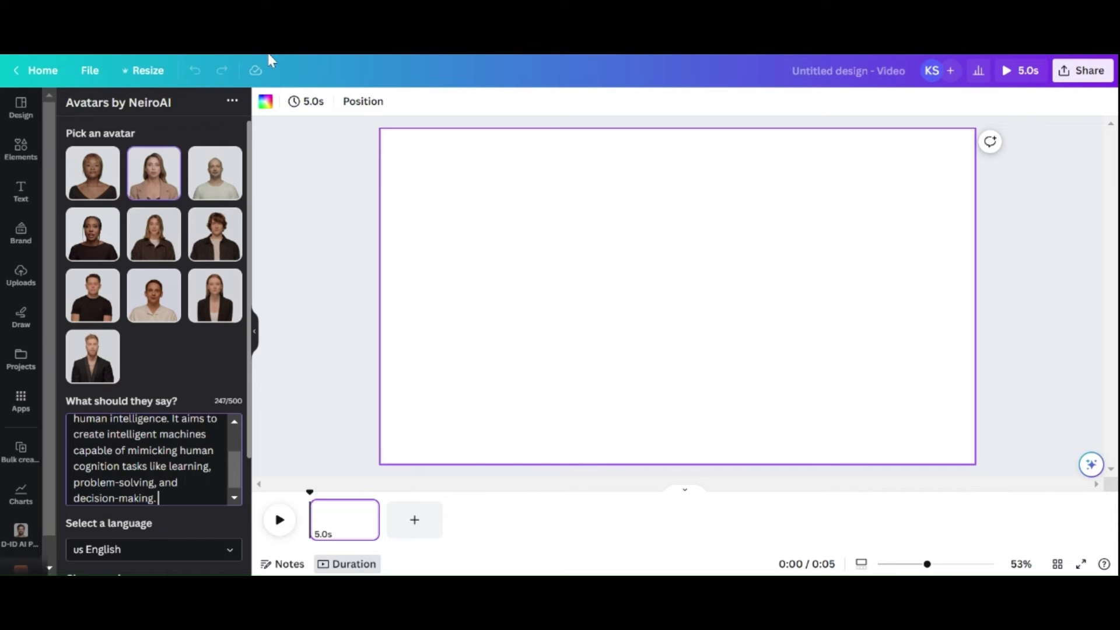
scroll(154, 350, "down", 2)
scroll(210, 292, "down", 1)
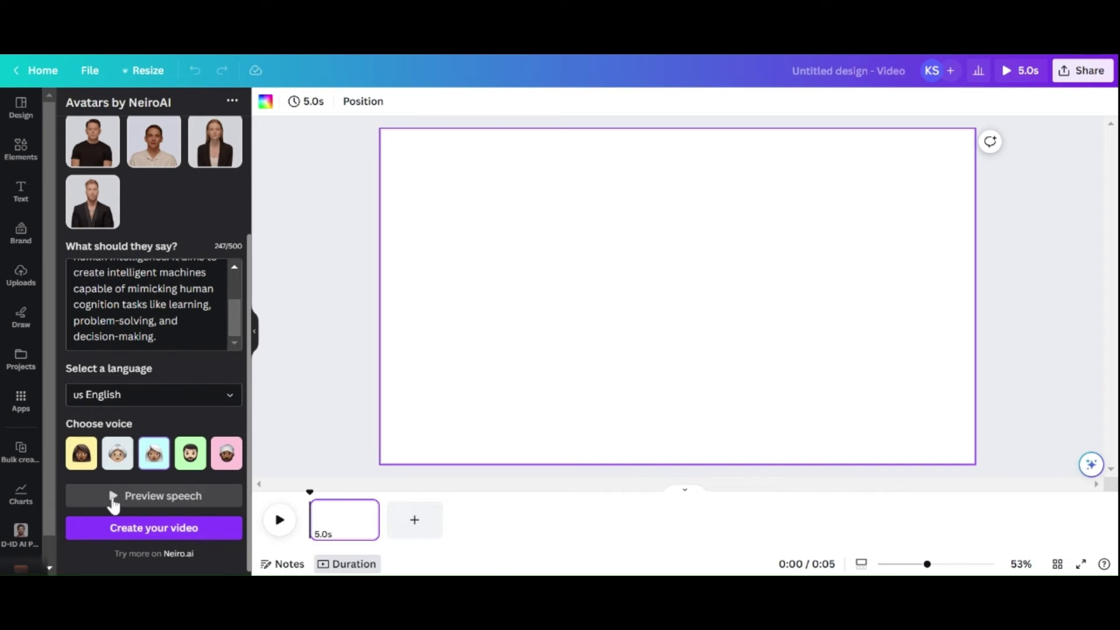
Keep US English as the speech language and create the avatar video
left_click(159, 403)
left_click(160, 403)
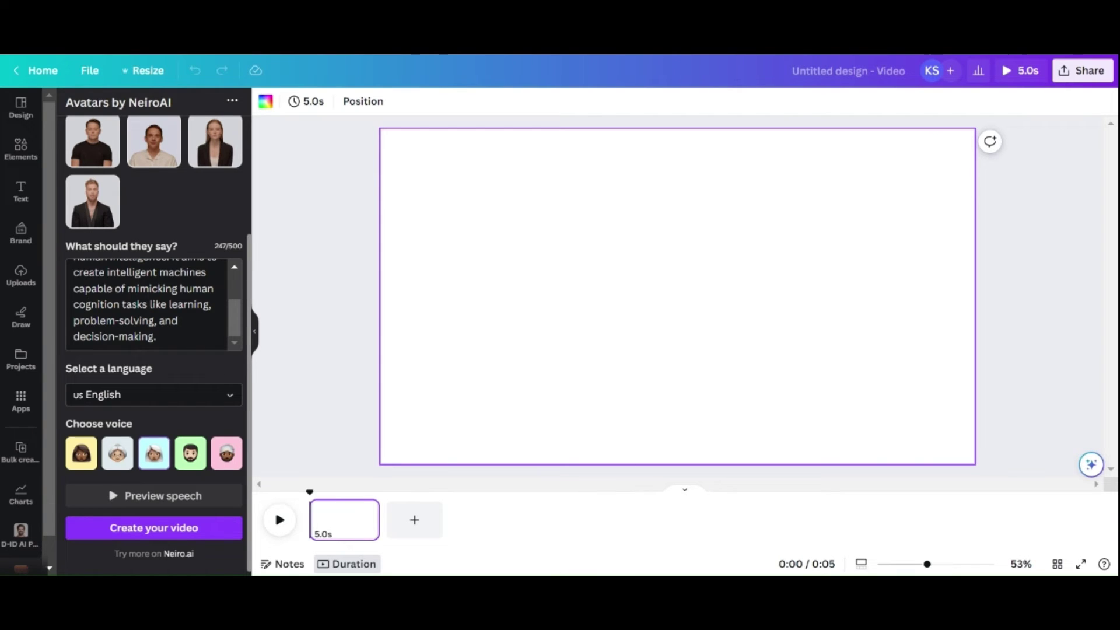
left_click(138, 533)
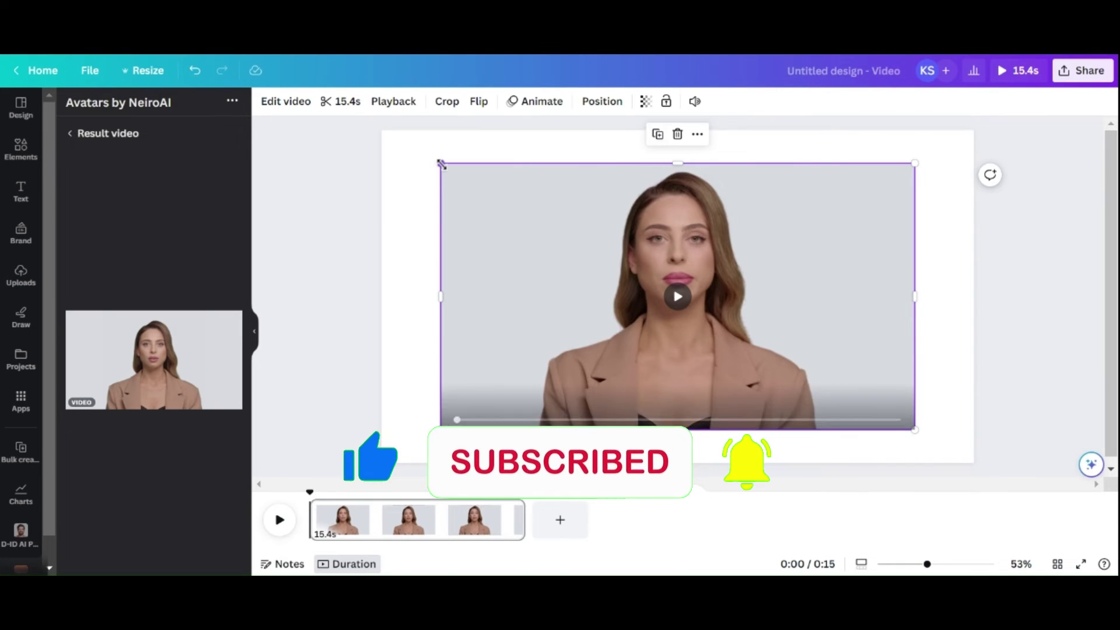
Shrink the avatar clip, move it to the lower right, and open its Edit video effects
left_click_drag(441, 164, 557, 269)
left_click_drag(683, 324, 765, 274)
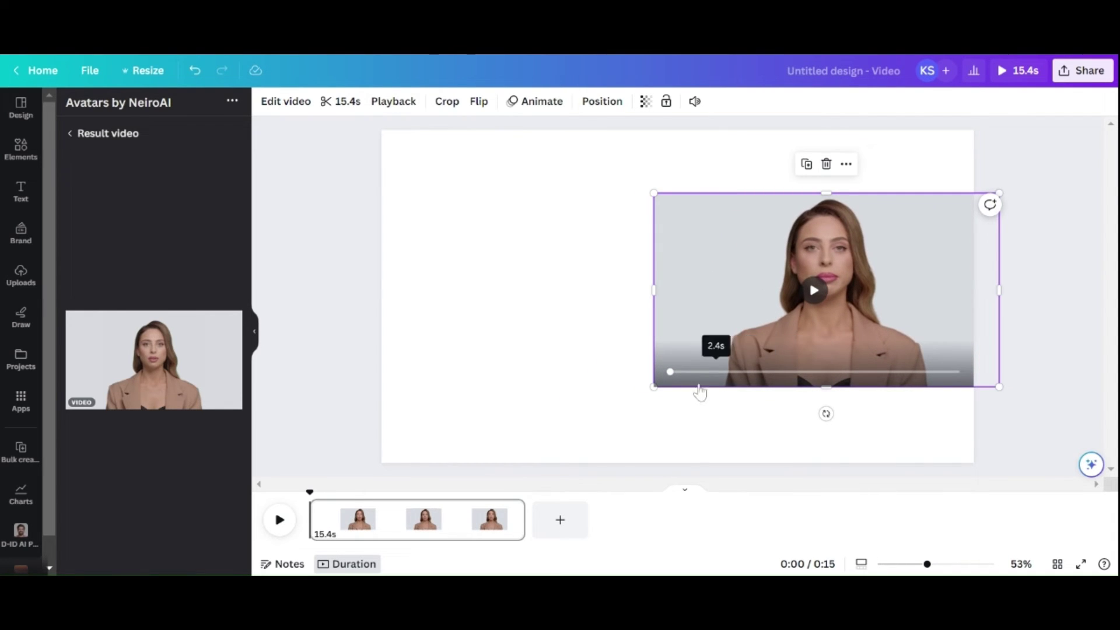
left_click_drag(762, 328, 766, 371)
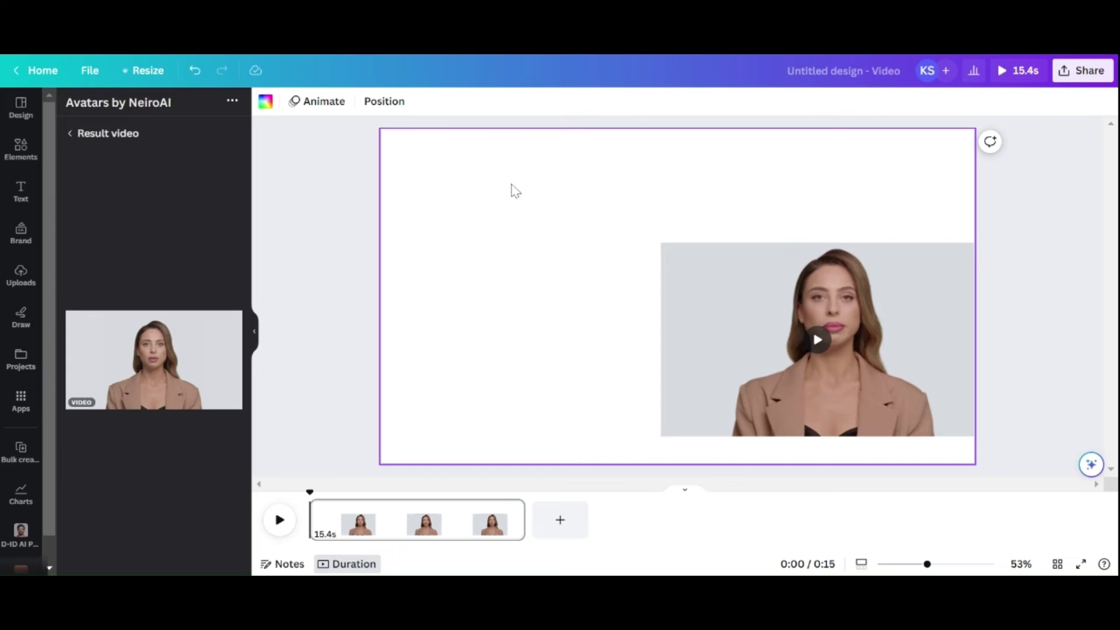
left_click(711, 289)
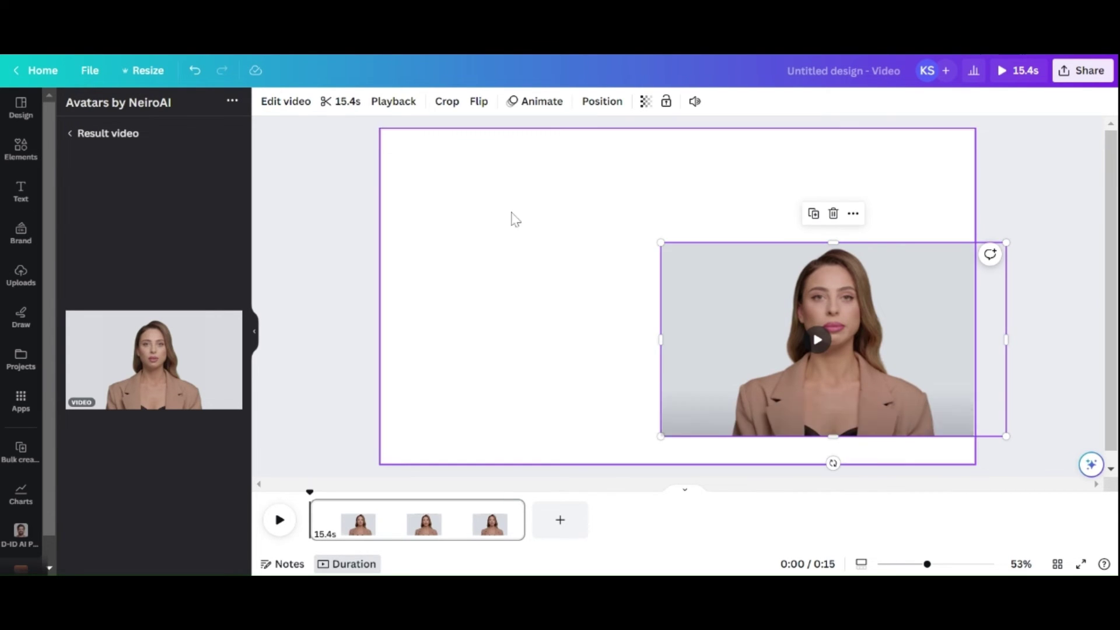
left_click(290, 108)
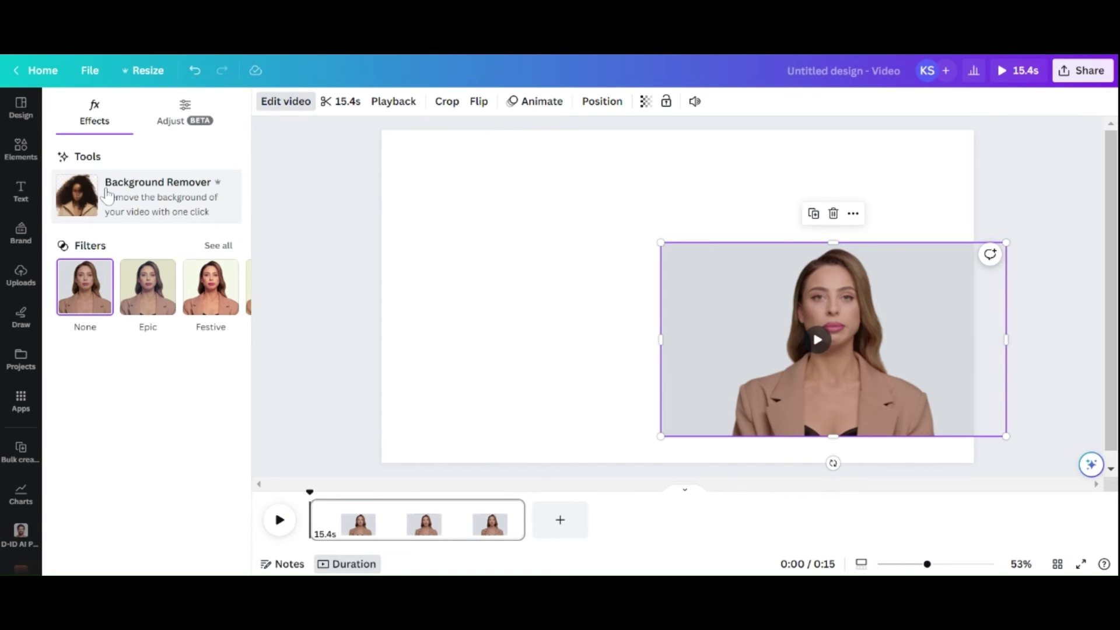
Apply Background Remover to strip the avatar clip's grey backdrop
left_click(107, 194)
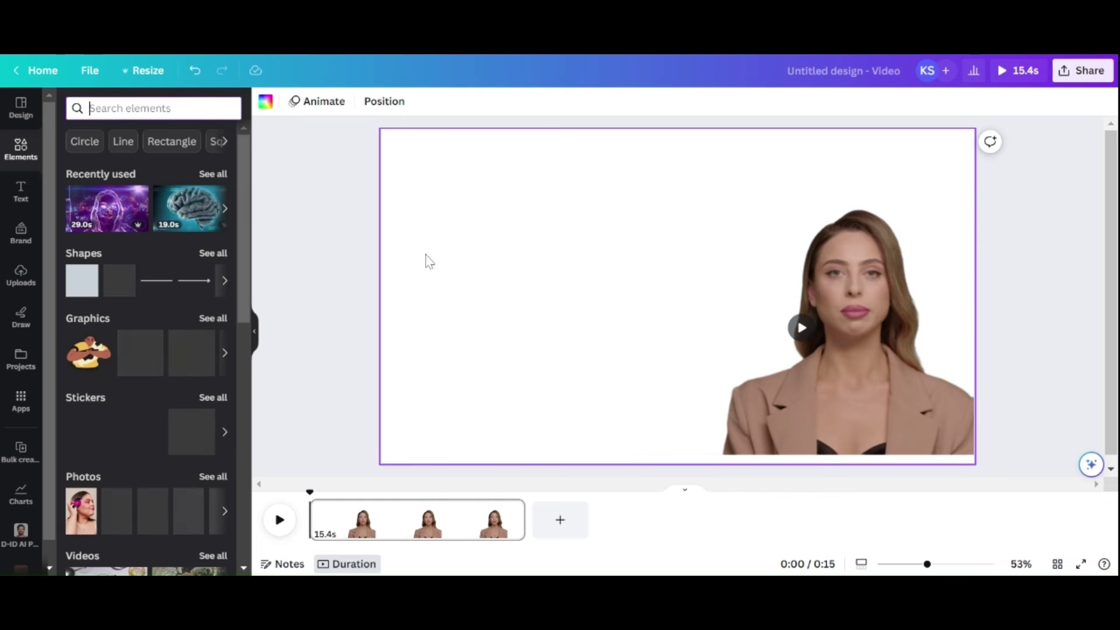
Search Elements for 'AI' videos and add the 7.0s purple robot video to the page
left_click(21, 149)
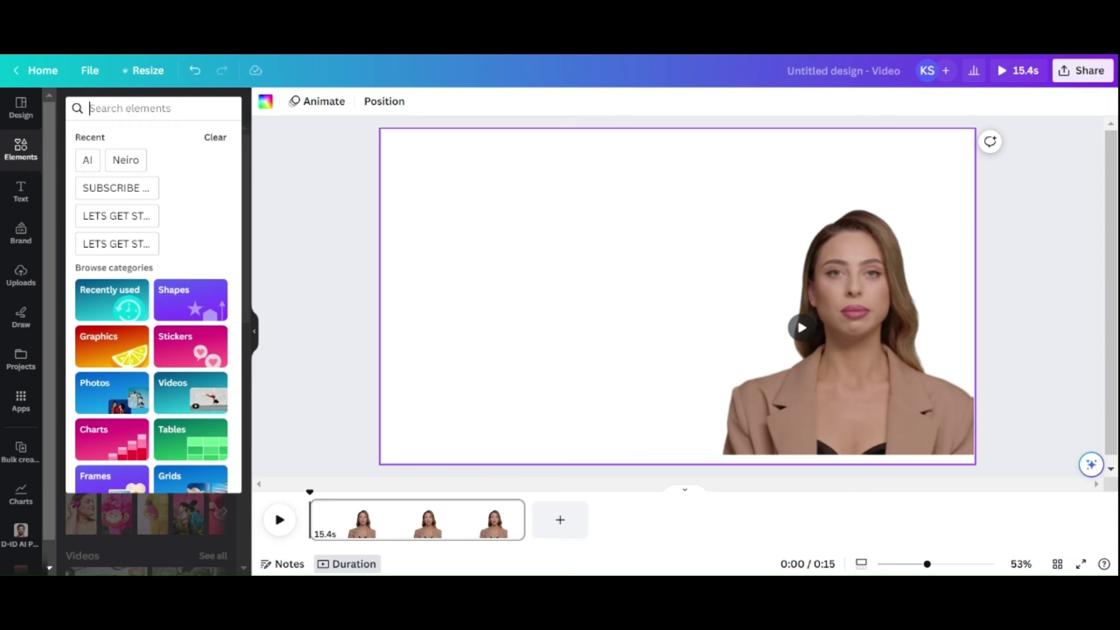
type("AI")
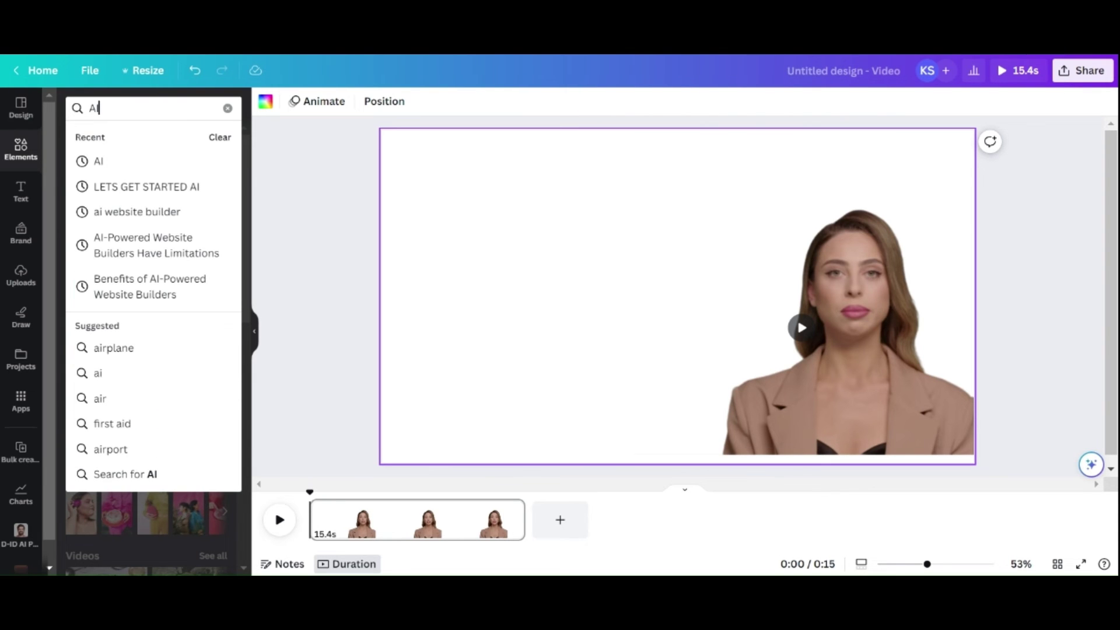
key("Return")
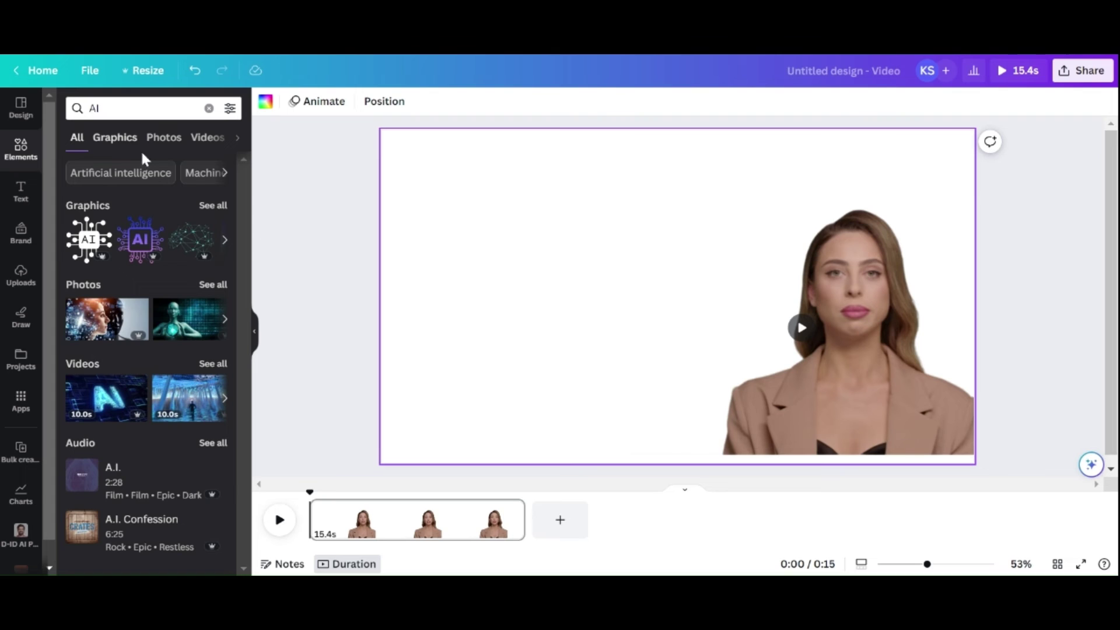
left_click(197, 139)
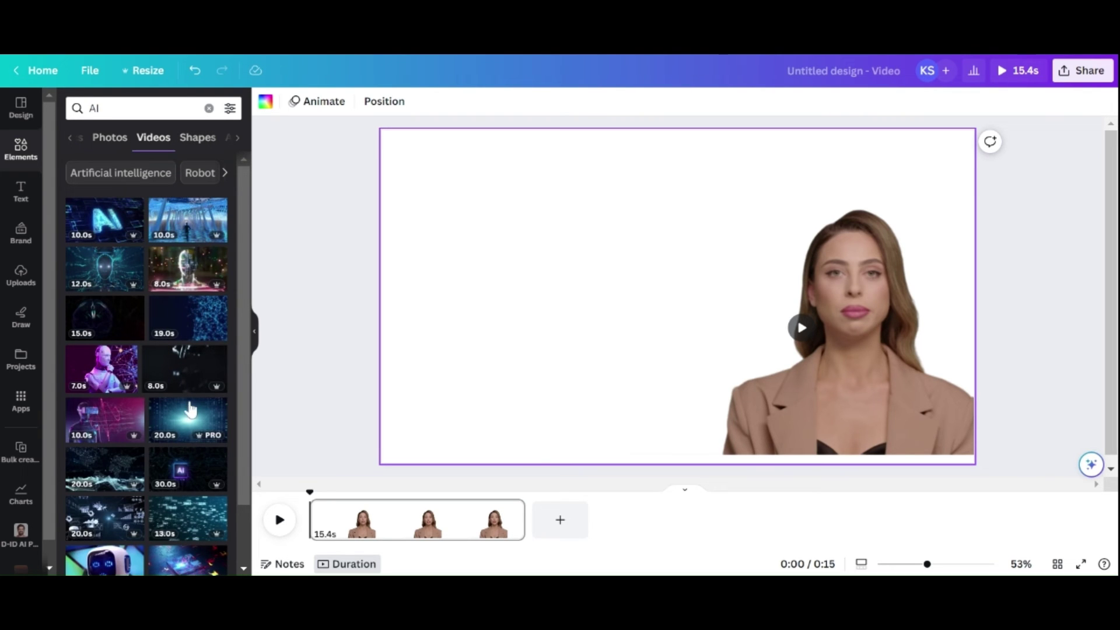
left_click(105, 368)
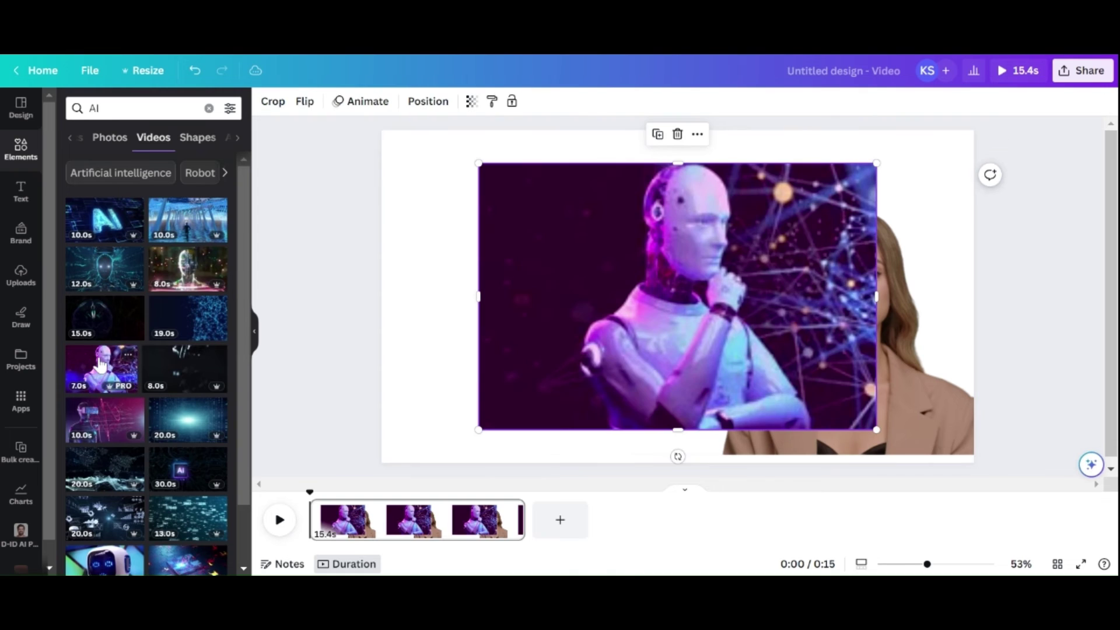
left_click(597, 324)
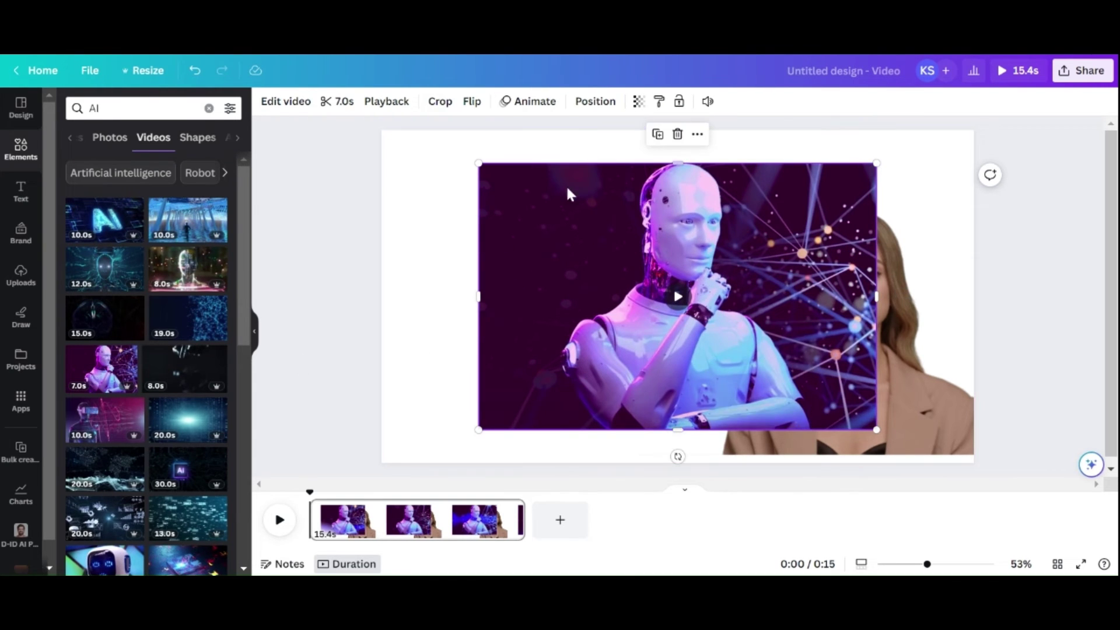
Set the robot video as background, move and shrink the avatar to the upper left, and preview full screen
right_click(521, 208)
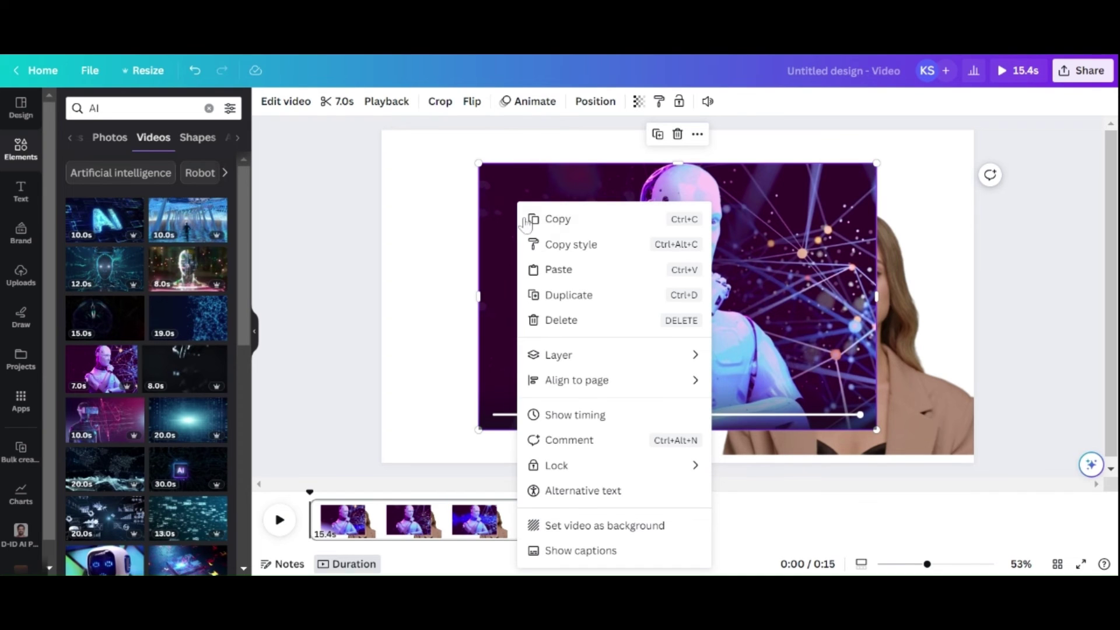
left_click(603, 527)
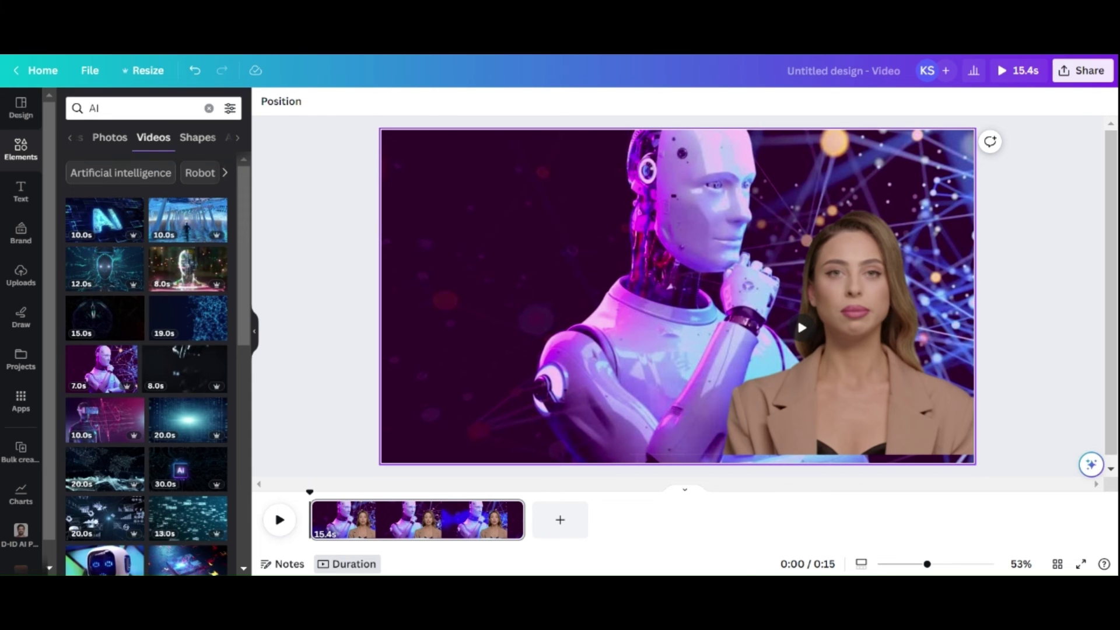
left_click_drag(824, 384, 478, 323)
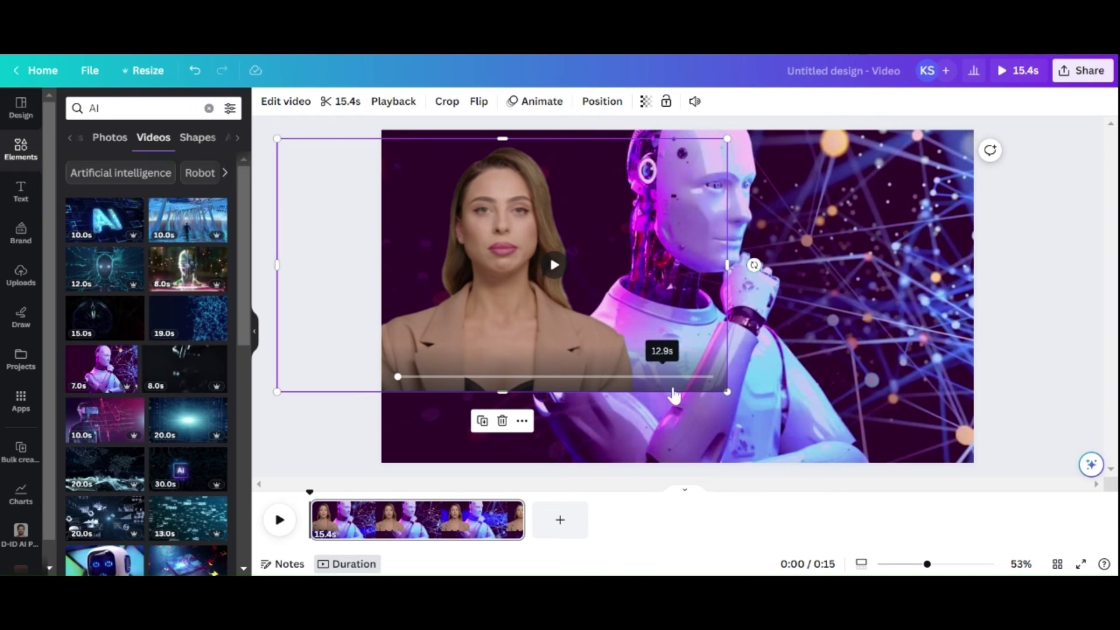
left_click_drag(726, 394, 678, 364)
left_click(1048, 240)
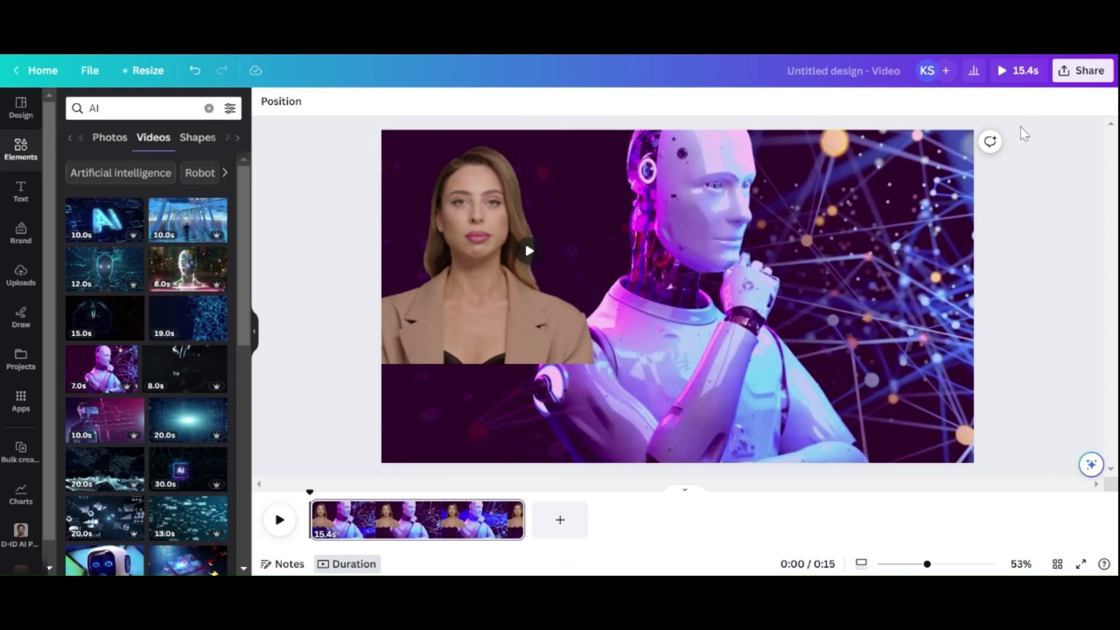
left_click(1014, 74)
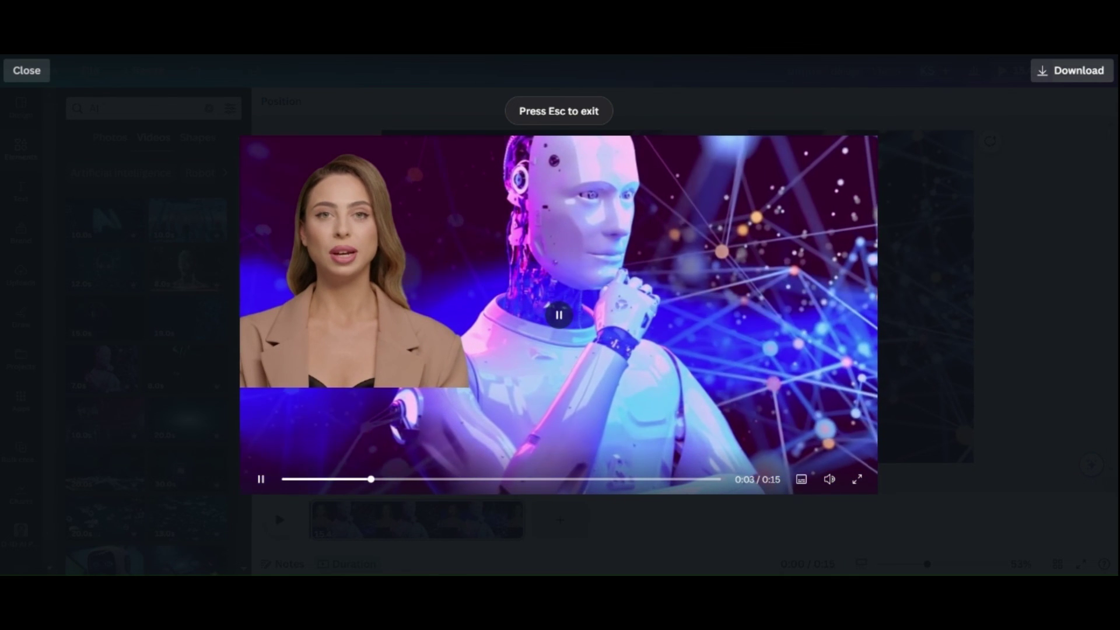
Exit the full-screen preview after watching the composed video
key("Escape")
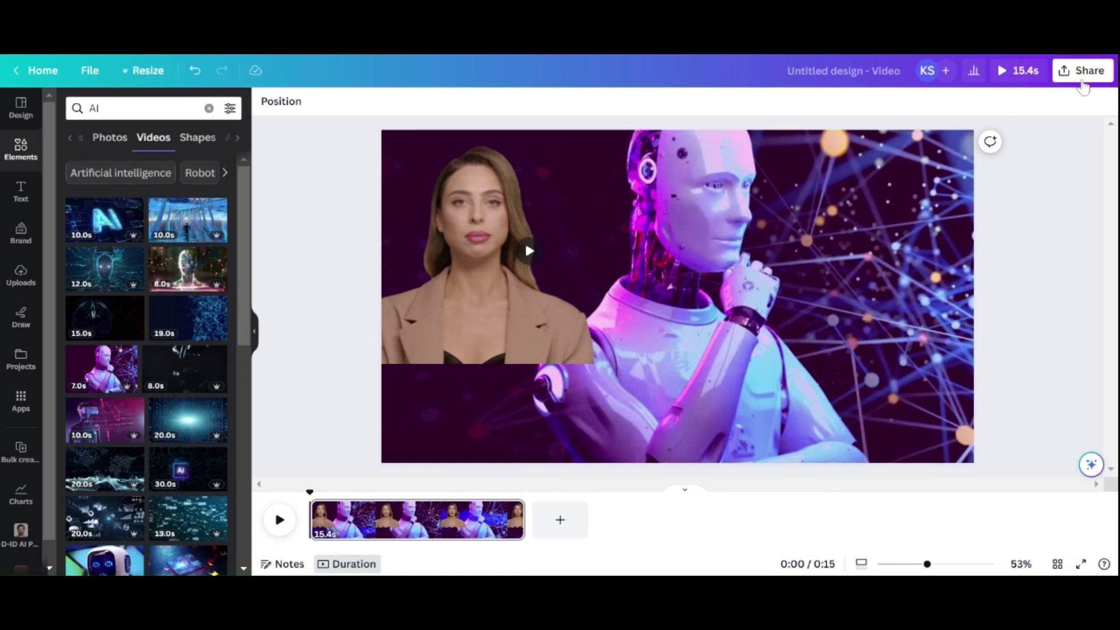
Download the design from Share as an MP4 Video at 1080p
left_click(1083, 75)
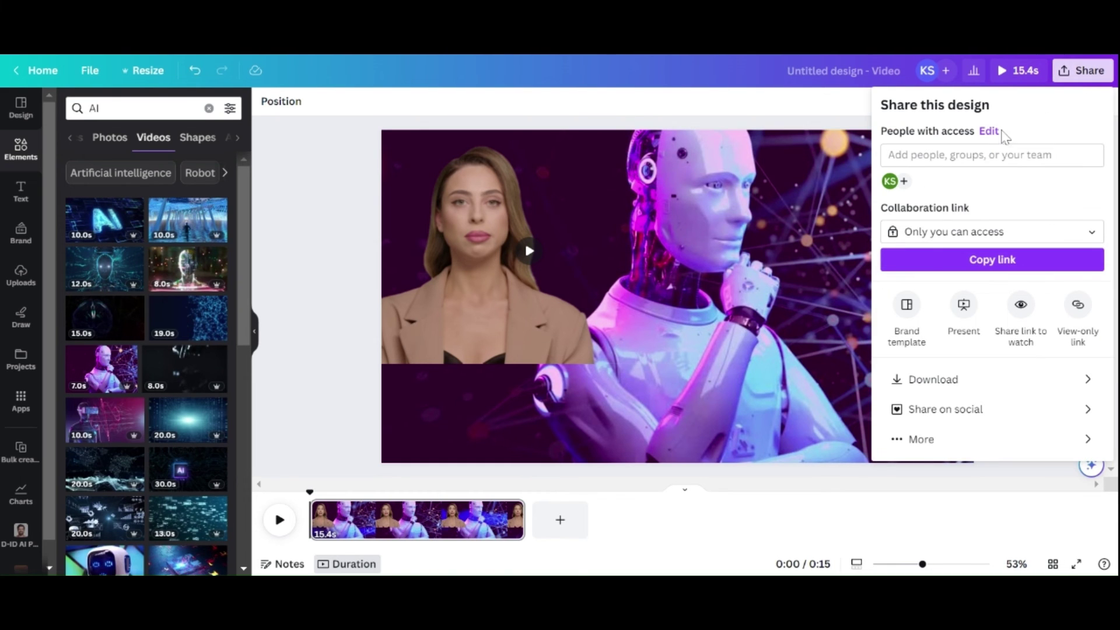
left_click(932, 380)
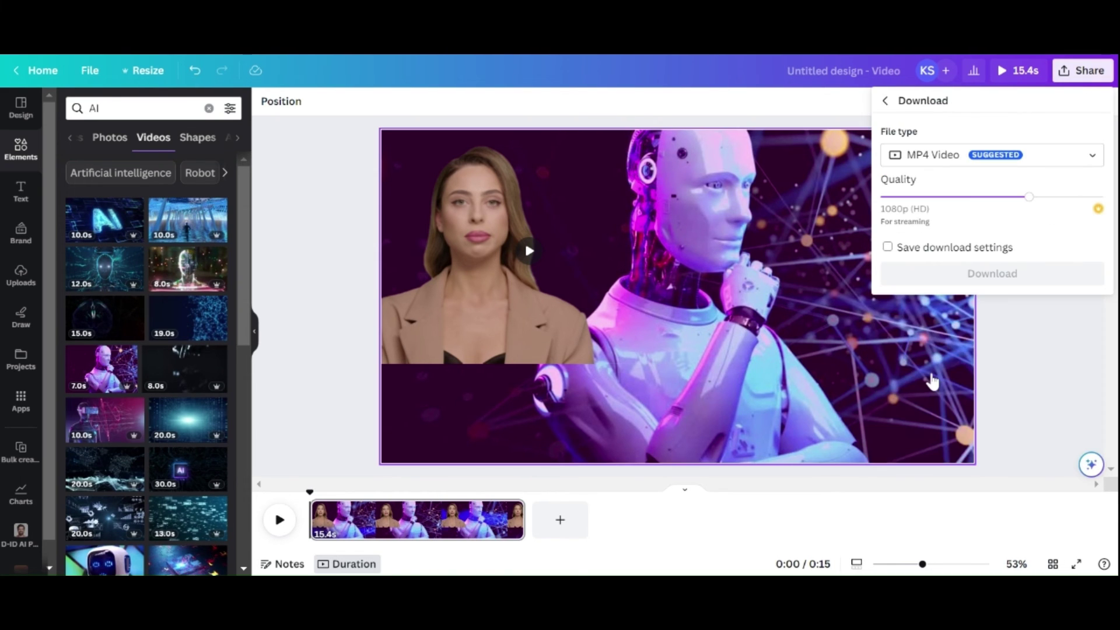
left_click(1052, 158)
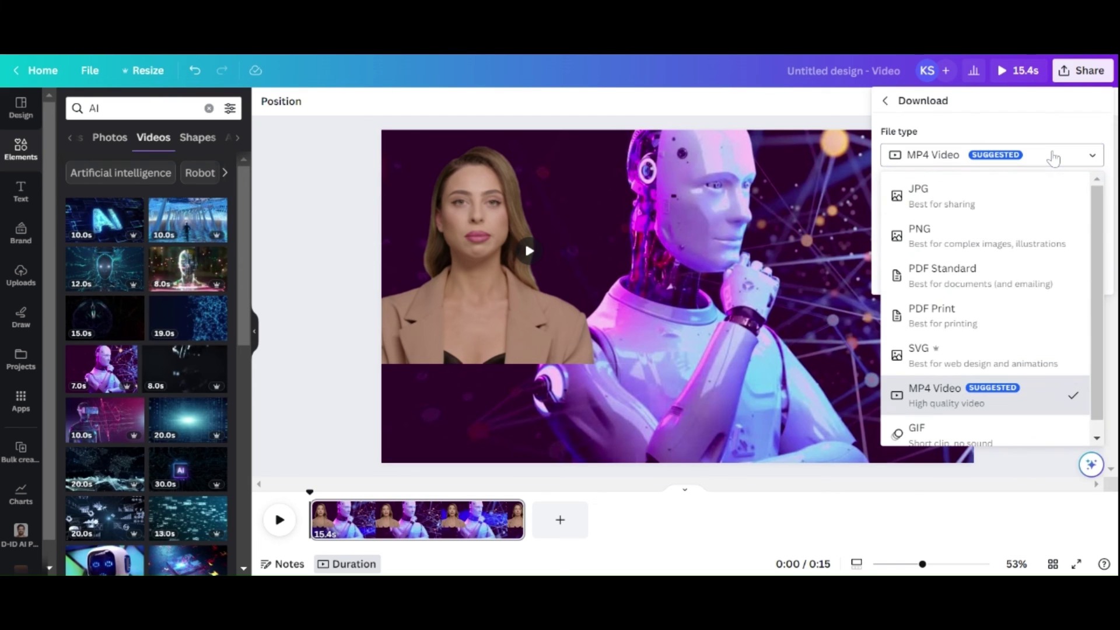
left_click(1053, 157)
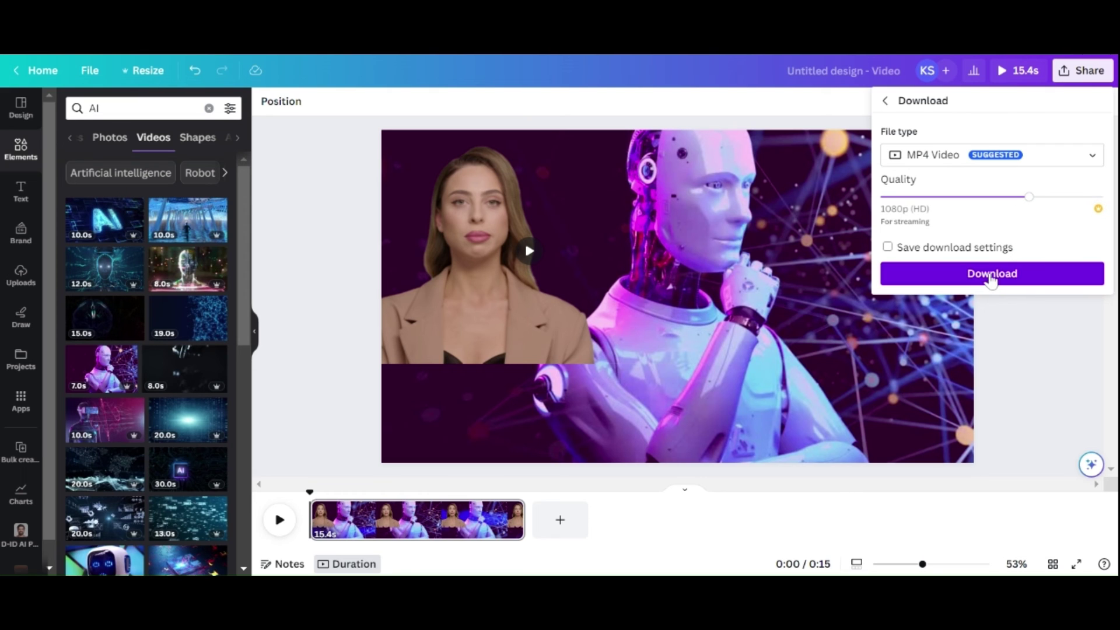
left_click(990, 278)
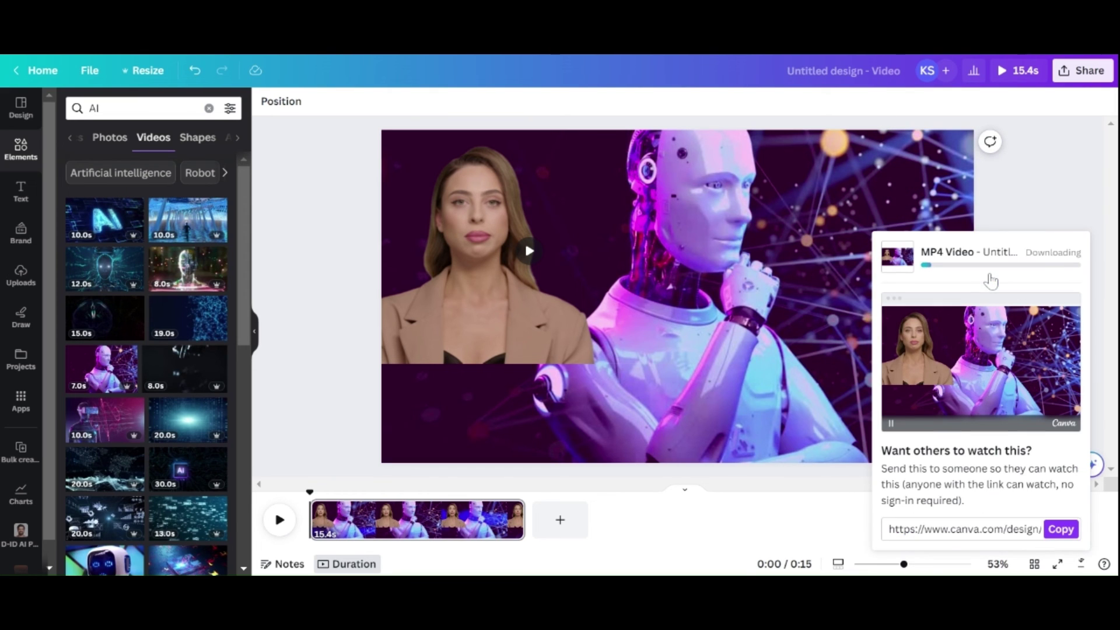